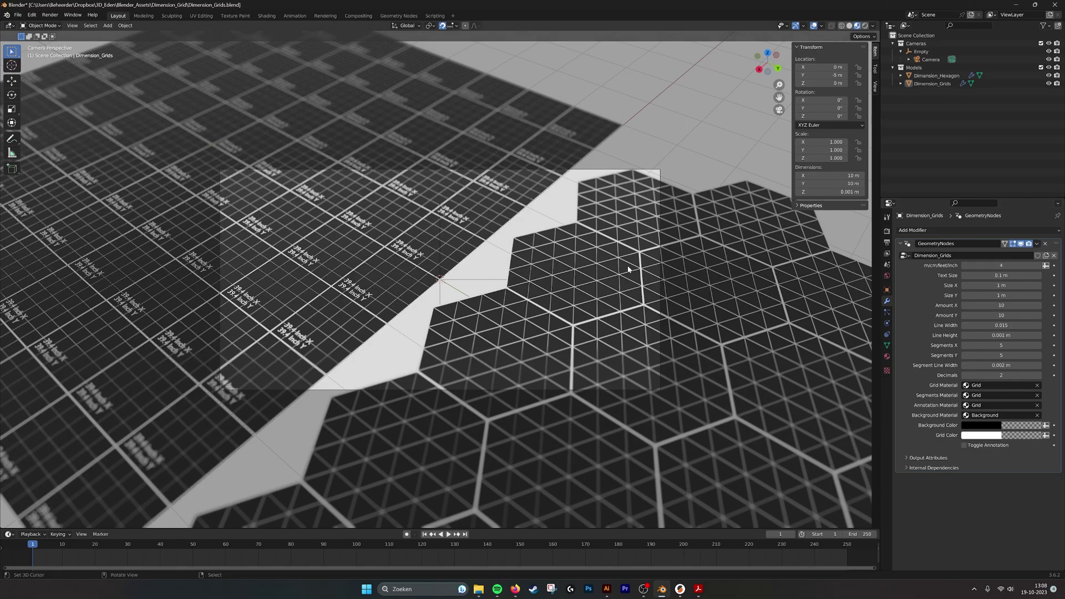
Step: Leave the camera view, examine the square and hexagon grids side by side, and select the hexagon grid
middle_drag(539, 220, 566, 224)
scroll(429, 250, down, 4)
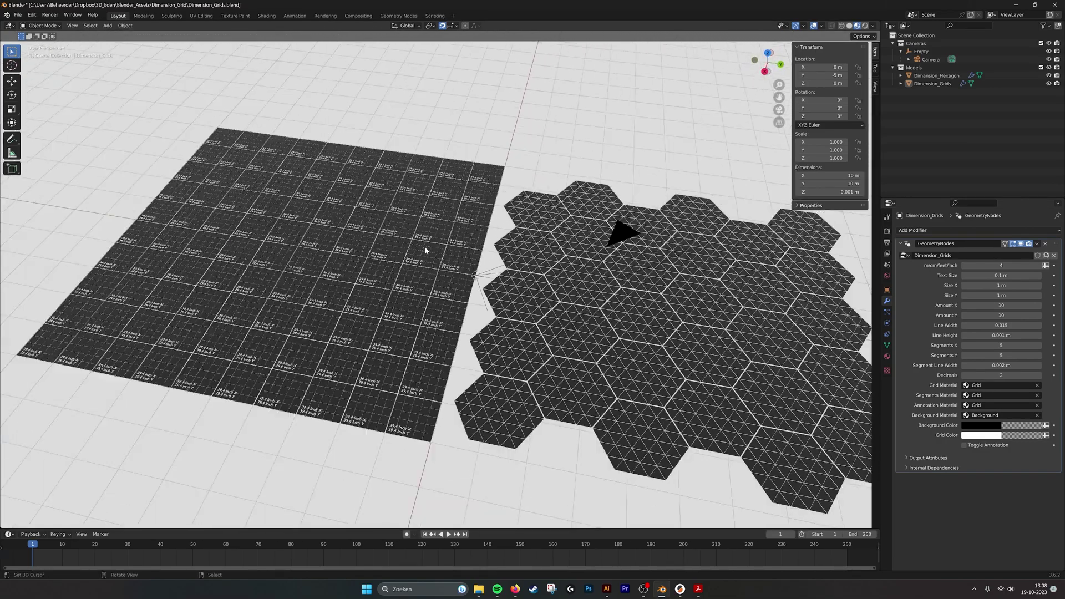
right_click(425, 248)
scroll(441, 258, up, 3)
scroll(486, 282, up, 1)
click(668, 296)
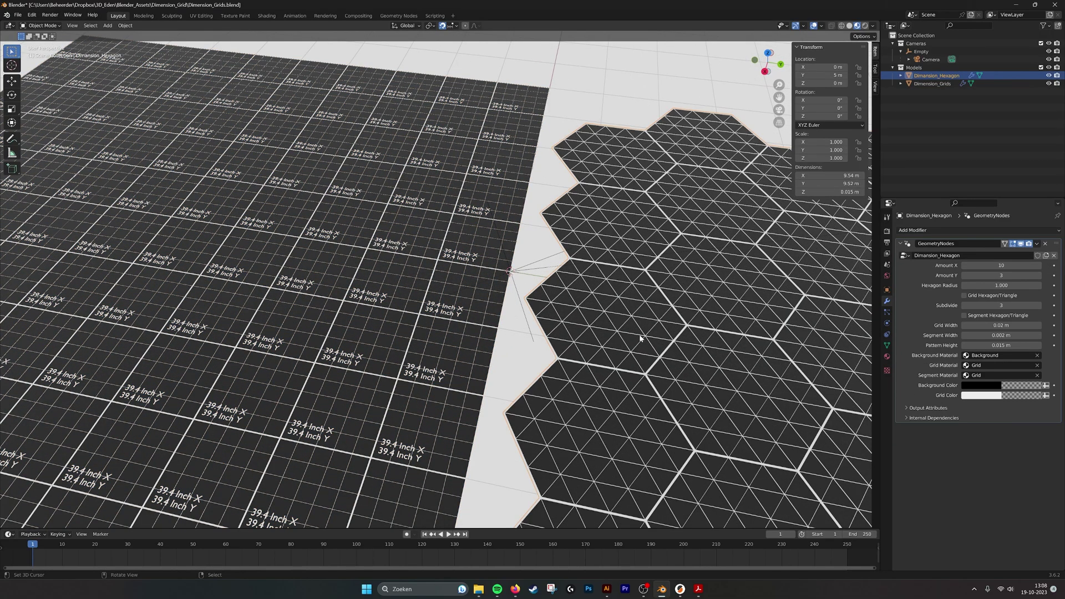
scroll(602, 317, down, 4)
scroll(519, 341, up, 3)
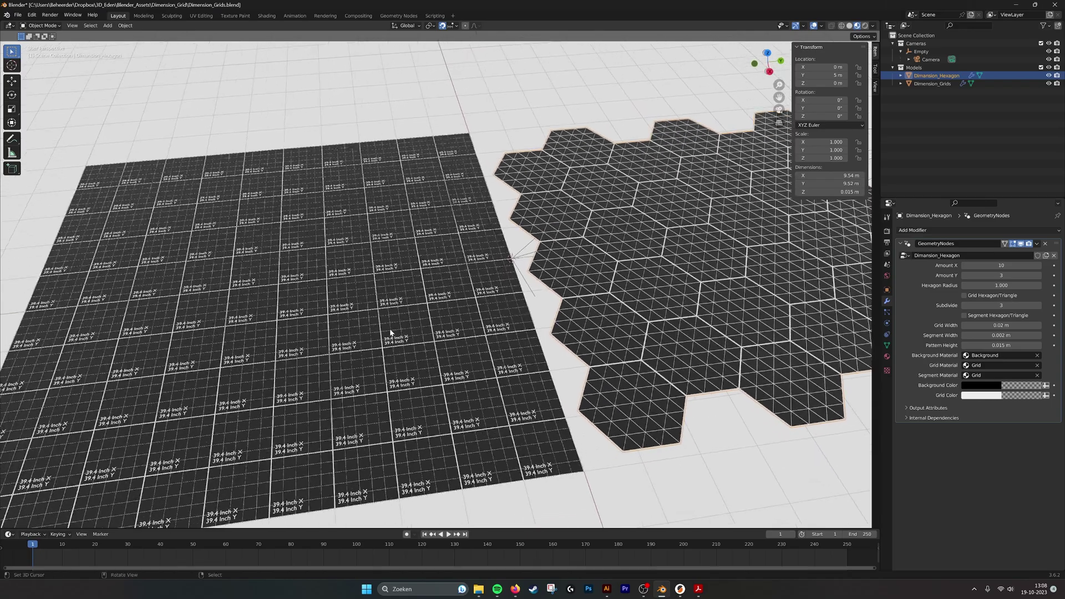
Step: Examine the X and Y dimension labels in the square grid's cells up close and across the whole grid
shift+middle_drag(390, 329, 469, 297)
scroll(521, 286, up, 4)
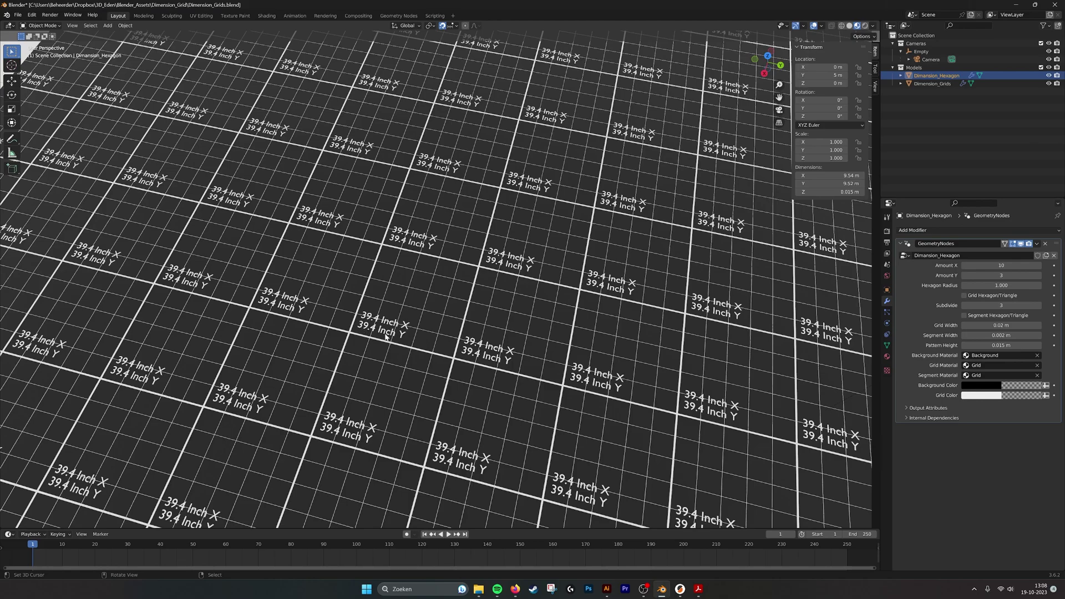
scroll(394, 287, down, 5)
scroll(464, 288, up, 4)
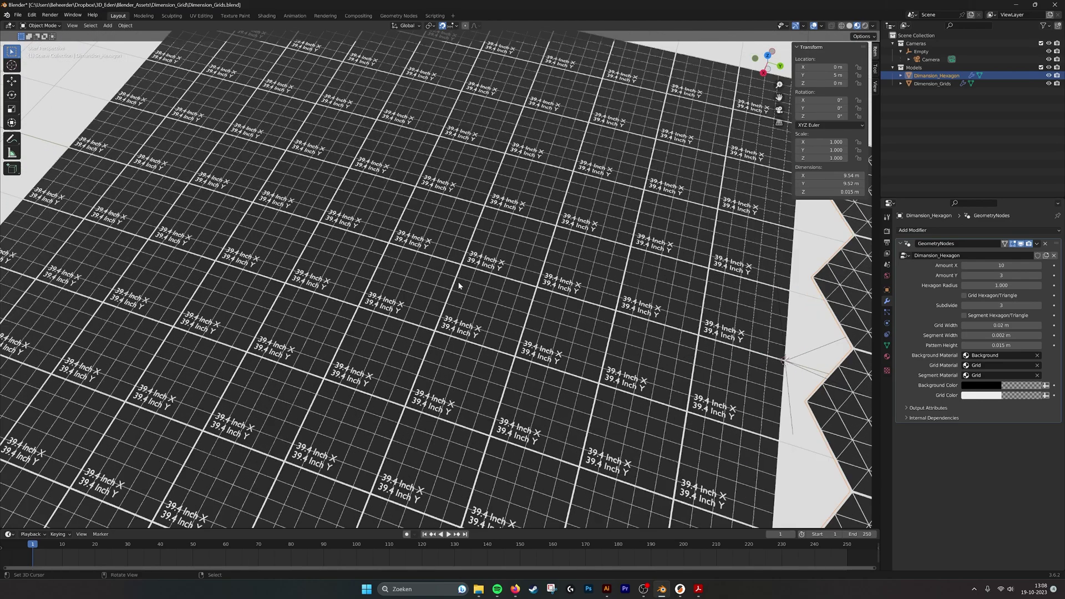
scroll(585, 283, up, 2)
middle_drag(590, 283, 585, 283)
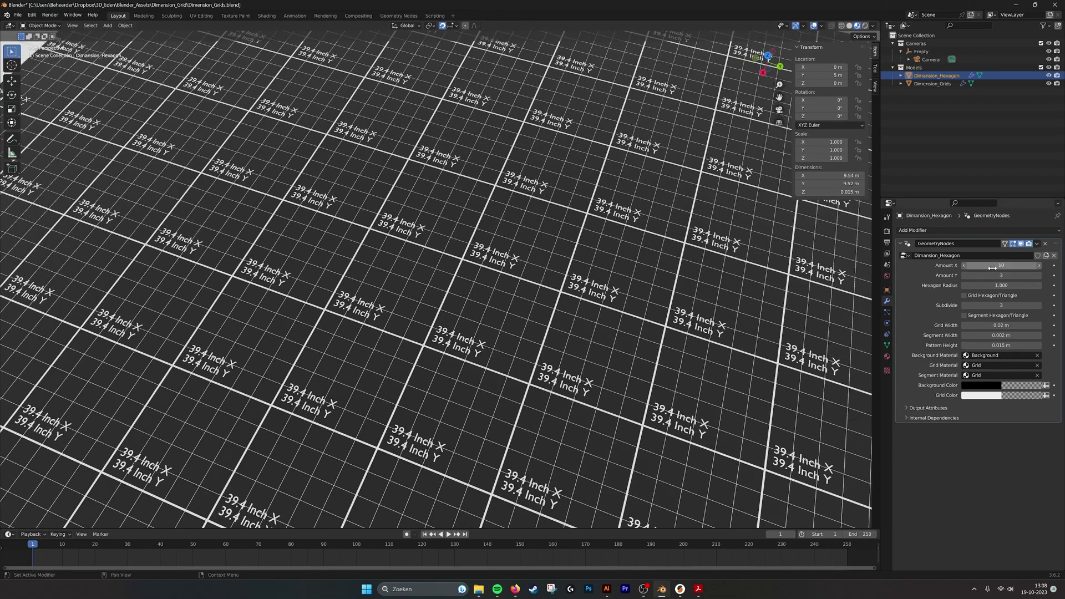
scroll(675, 283, down, 2)
scroll(839, 267, down, 3)
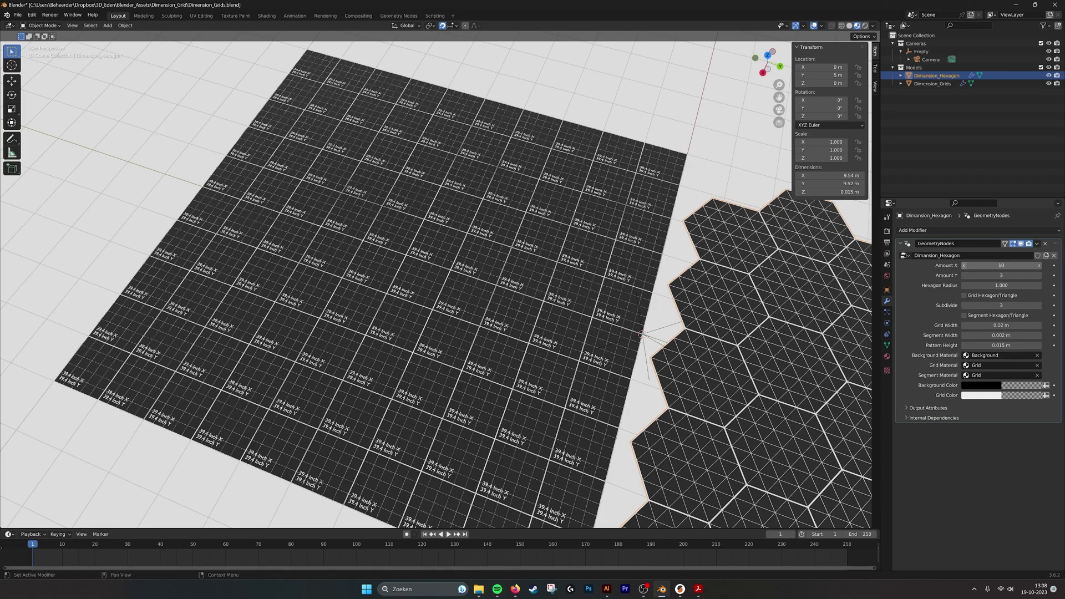
Step: Try a lower Amount X on the hexagon grid and restore it to 10
click(964, 266)
click(964, 266)
click(1038, 265)
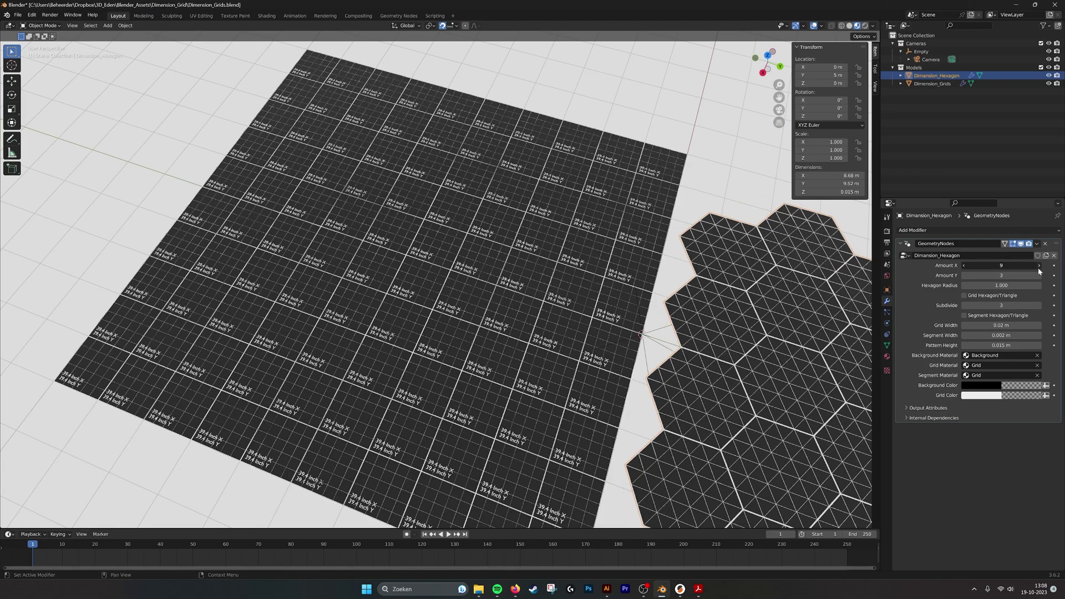
click(1039, 265)
Step: Select the square dimension grid and step its m/cm/feet/inch setting through 3 (feet) and 2 (centimeter) to 1 (meter)
click(534, 263)
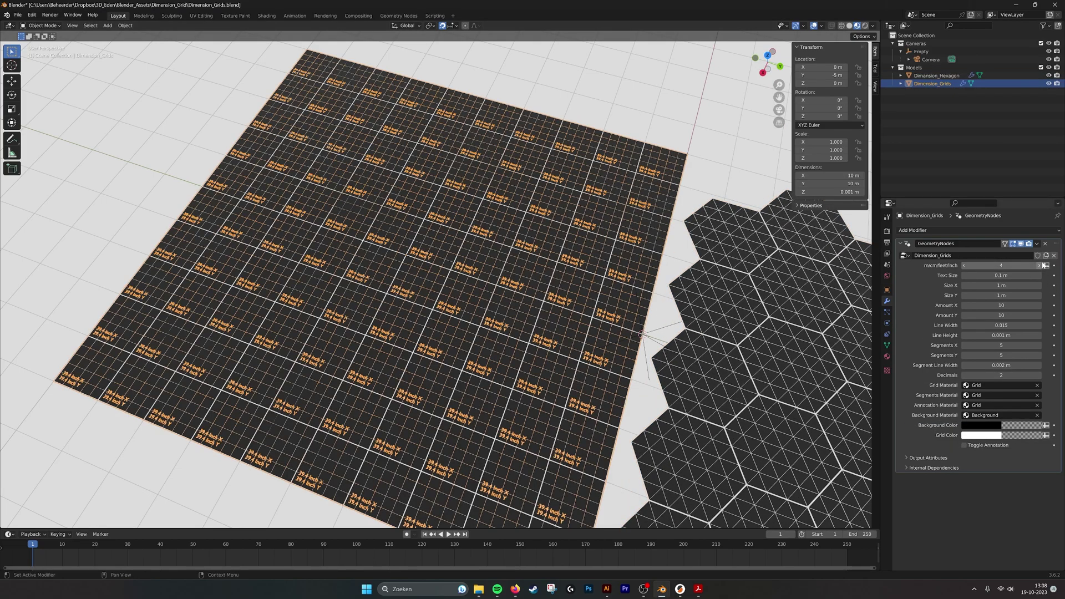
scroll(660, 270, up, 5)
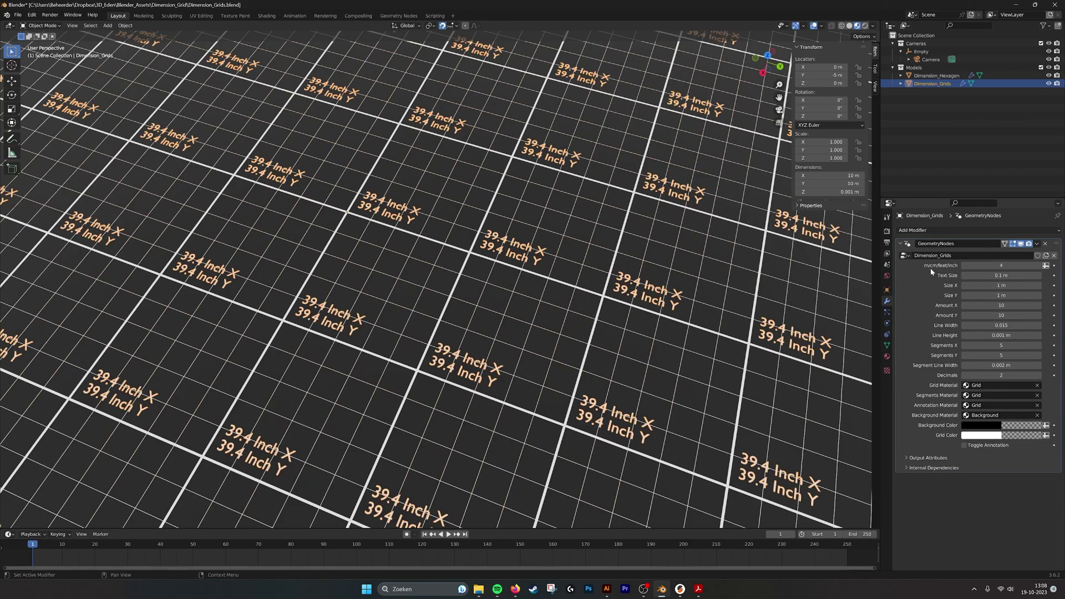
click(964, 266)
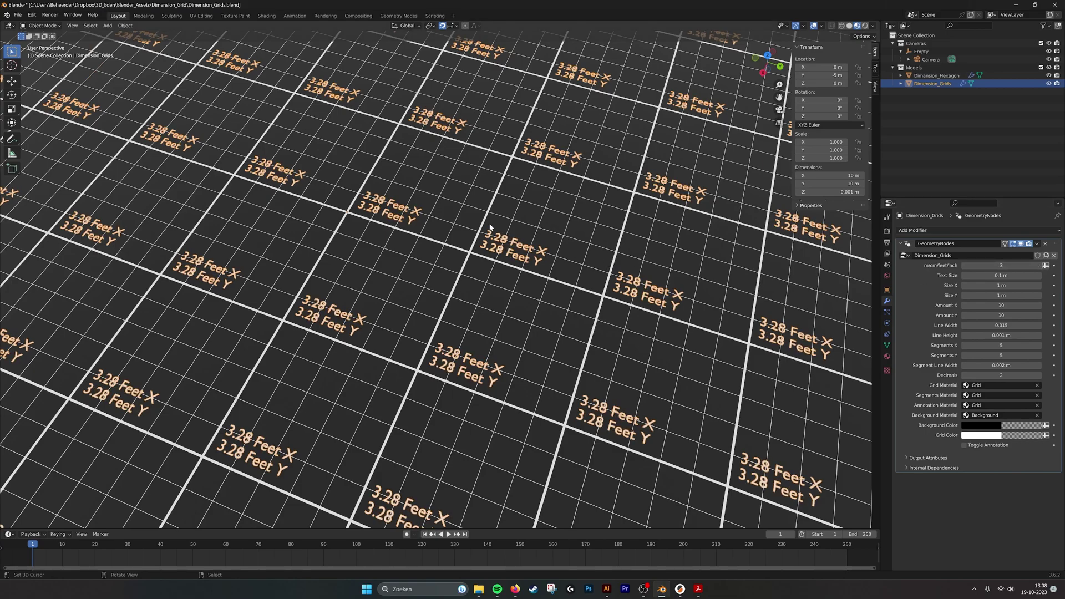
click(964, 265)
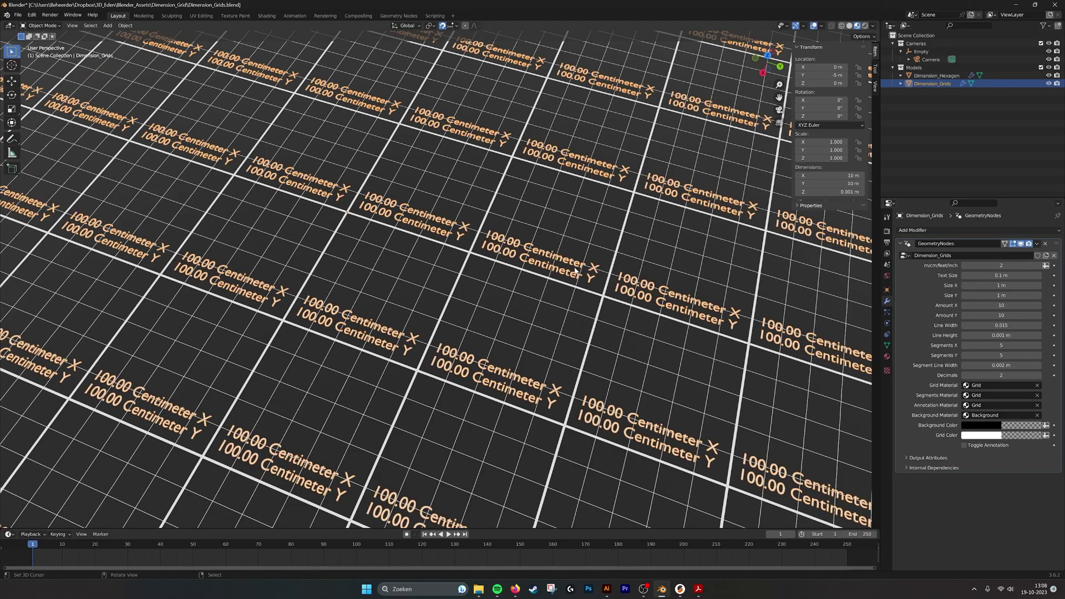
click(962, 266)
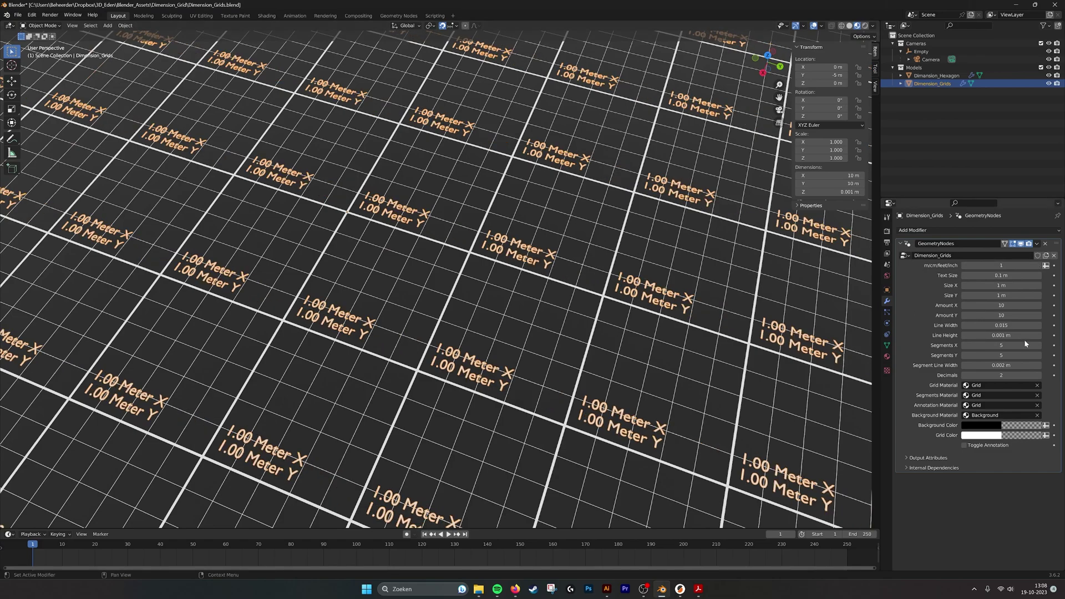
Step: Try the dimension labels with 4 and 0 decimals, and return the Decimals setting to 2
click(1041, 376)
click(1041, 376)
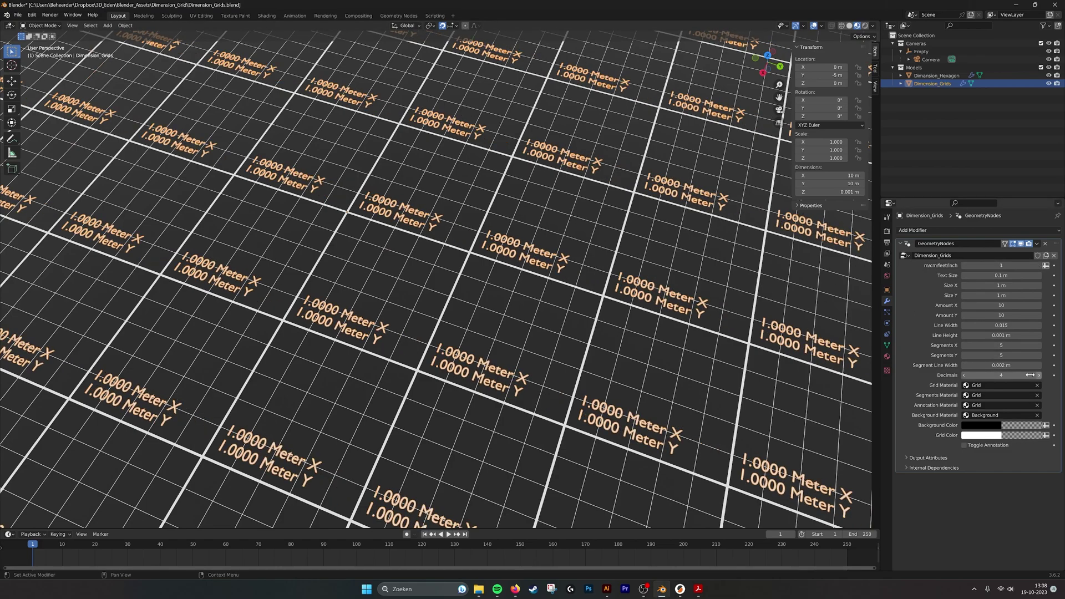
click(965, 376)
click(965, 376)
click(966, 376)
click(966, 376)
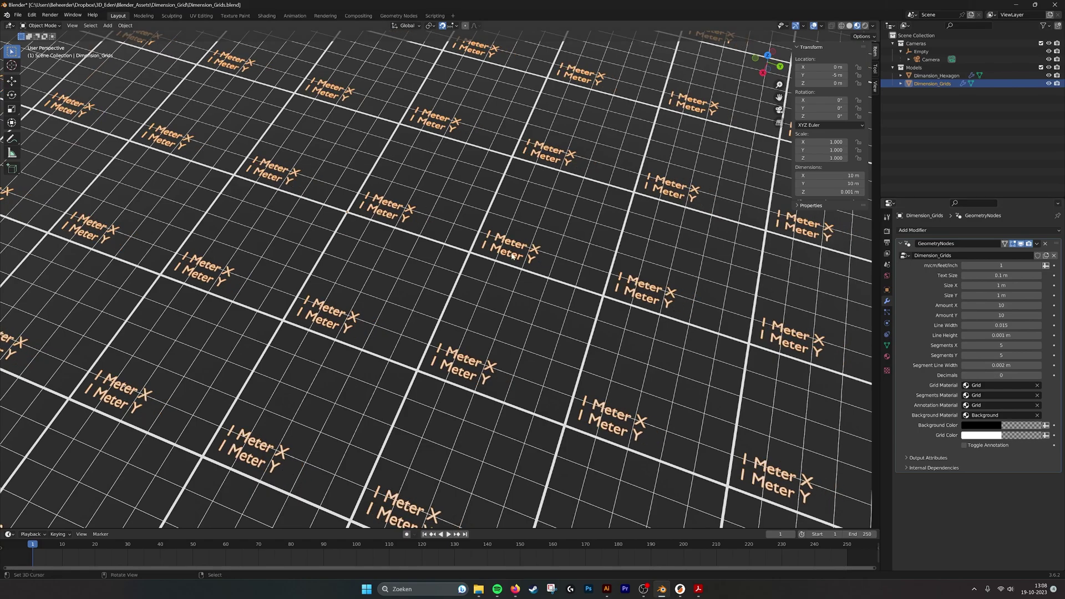
click(1040, 376)
click(1041, 375)
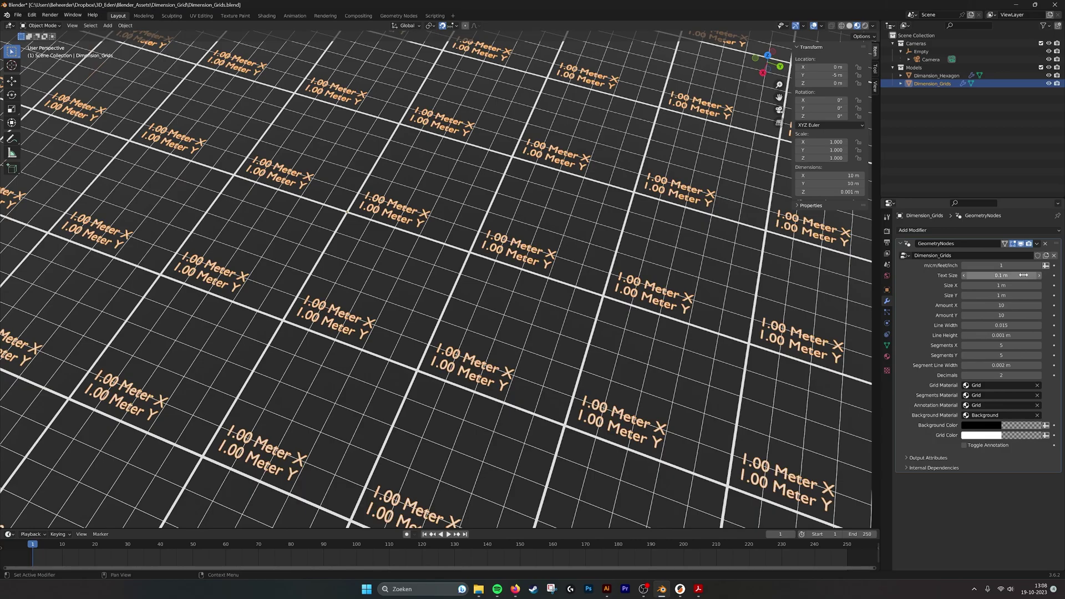
Step: Try different cell widths on the dimension grid and set Size X to exactly 2 m
drag(1020, 276, 1049, 285)
scroll(563, 256, down, 3)
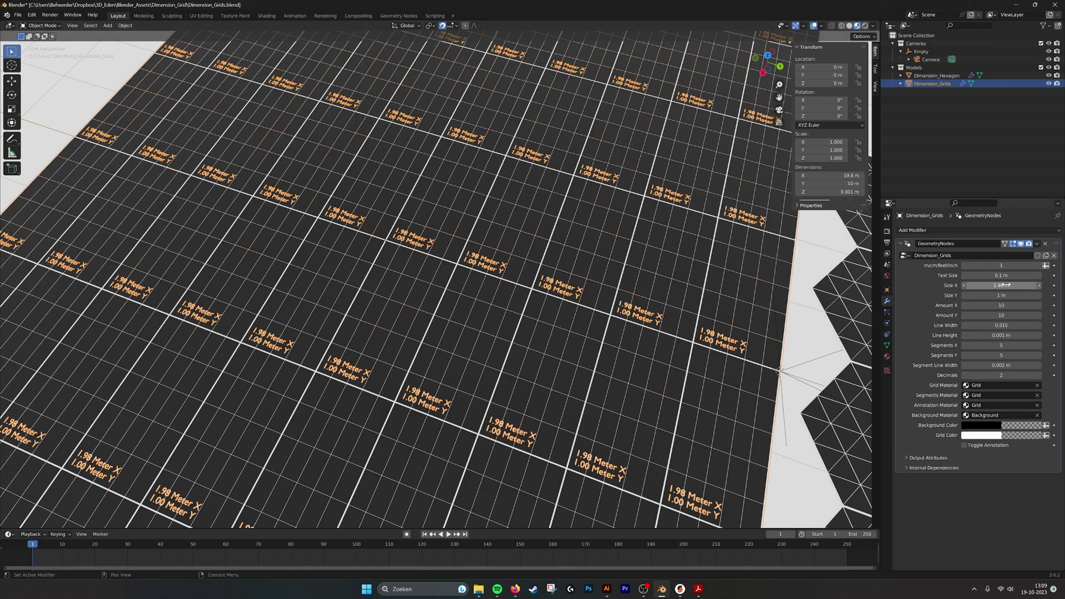
drag(1001, 285, 1017, 286)
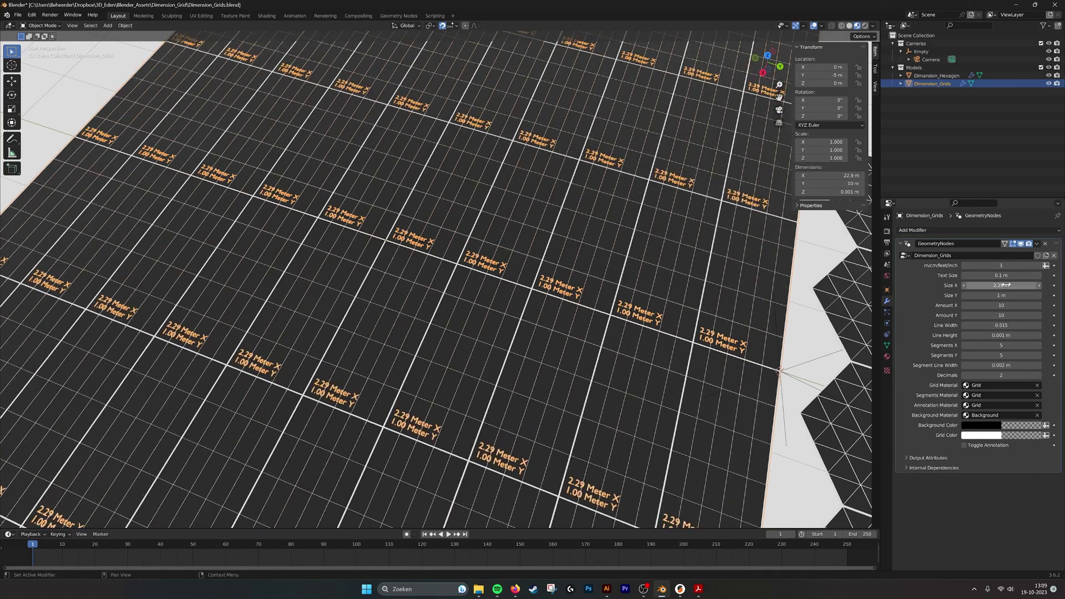
click(1001, 285)
text(2)
key(Return)
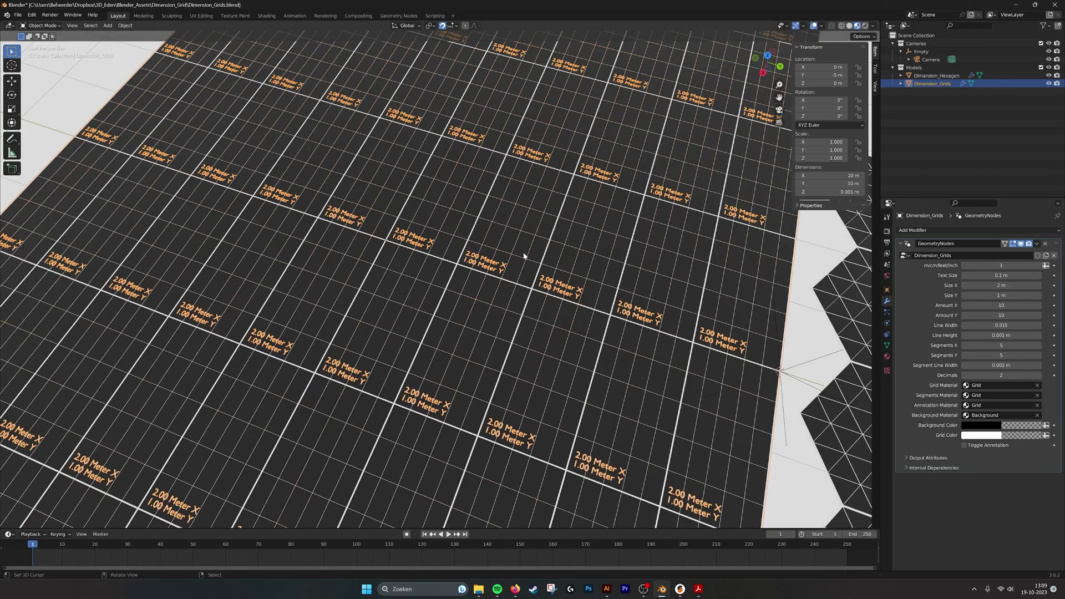
Step: Change the label unit setting through 2 (centimeter) to 3 (feet)
click(1038, 266)
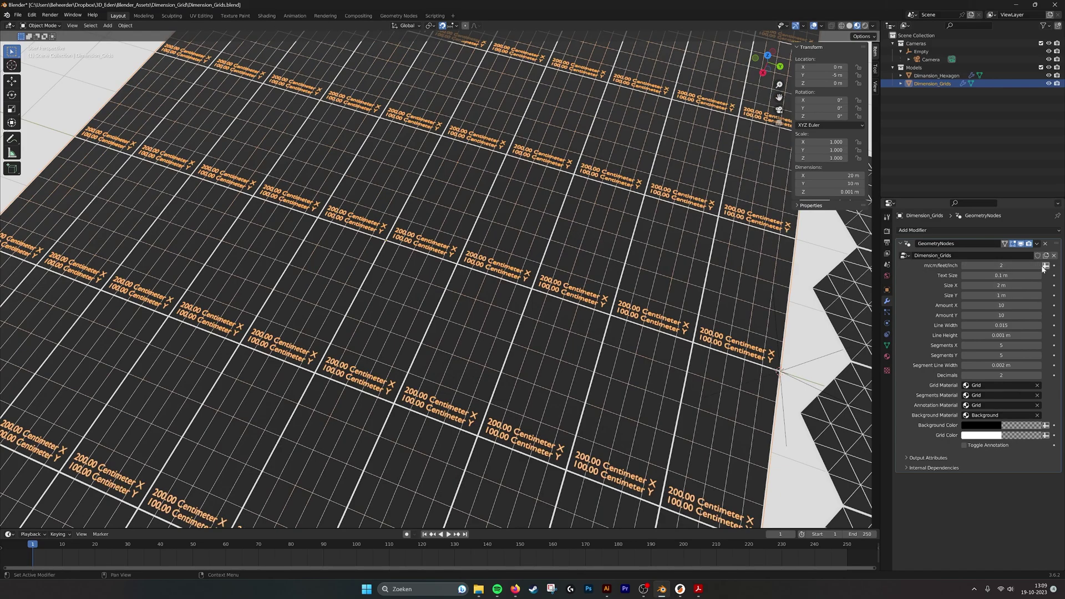
click(1036, 266)
scroll(687, 287, up, 2)
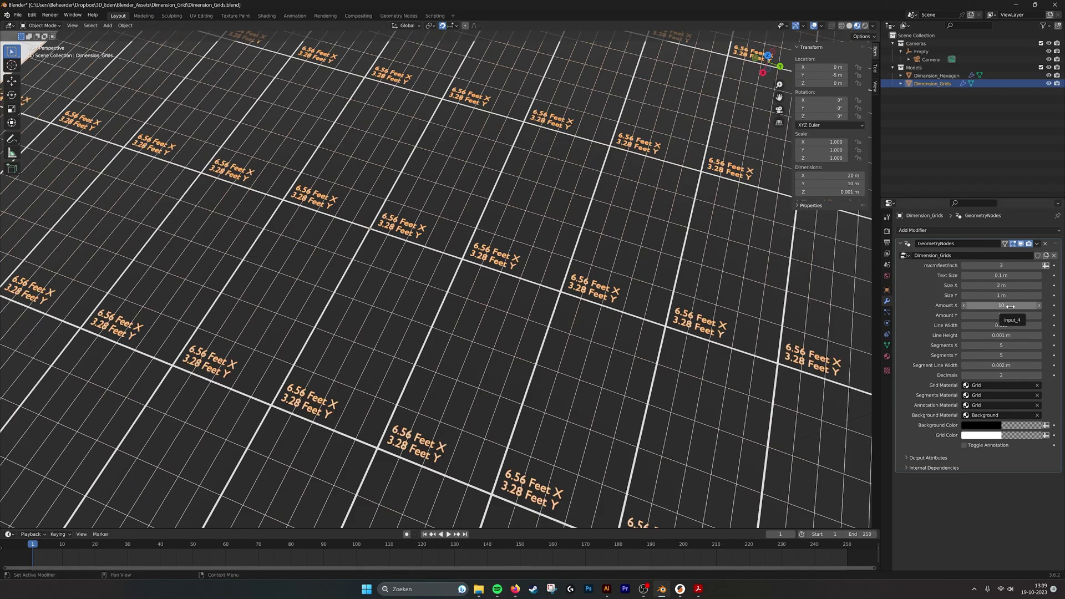
Step: Try fewer cells along the dimension grid's X direction, lowering Amount X step by step and raising it to 7
scroll(679, 291, down, 5)
click(966, 305)
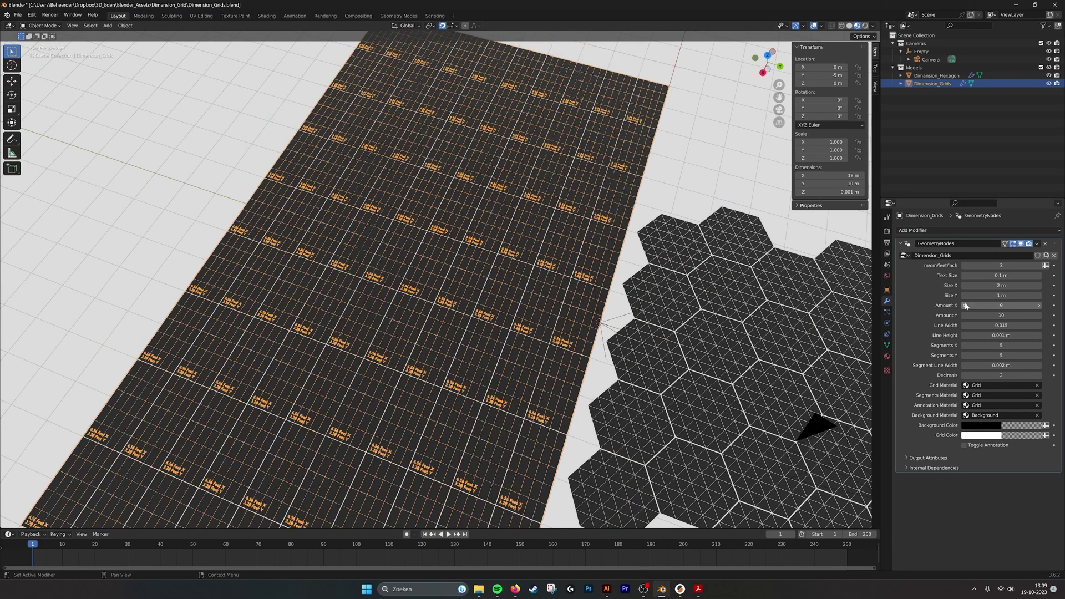
click(966, 305)
click(965, 305)
click(966, 306)
click(966, 305)
click(966, 306)
click(1039, 305)
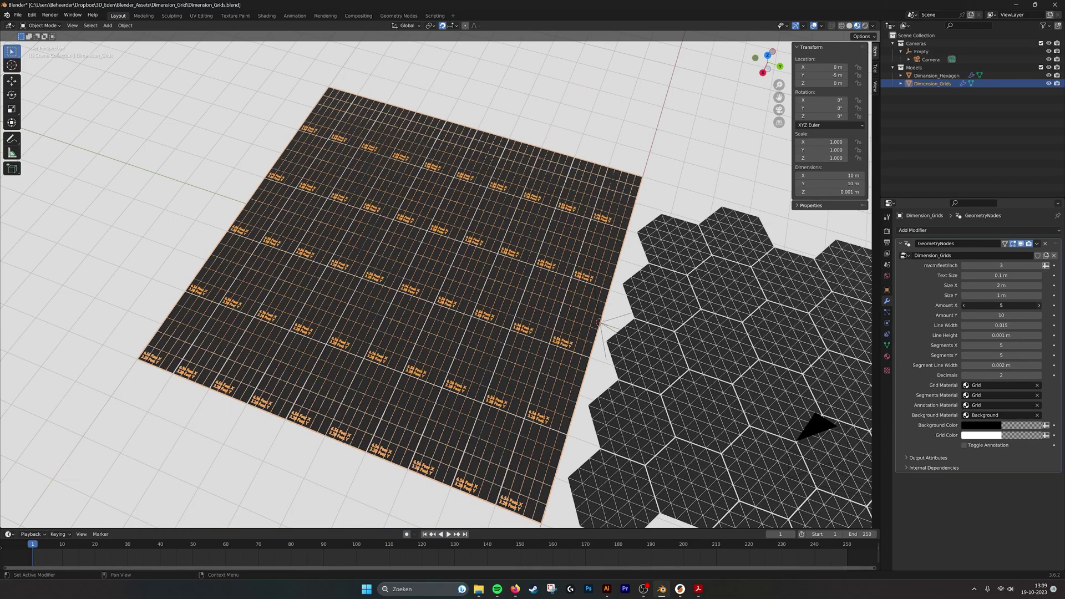
click(1038, 305)
click(1039, 305)
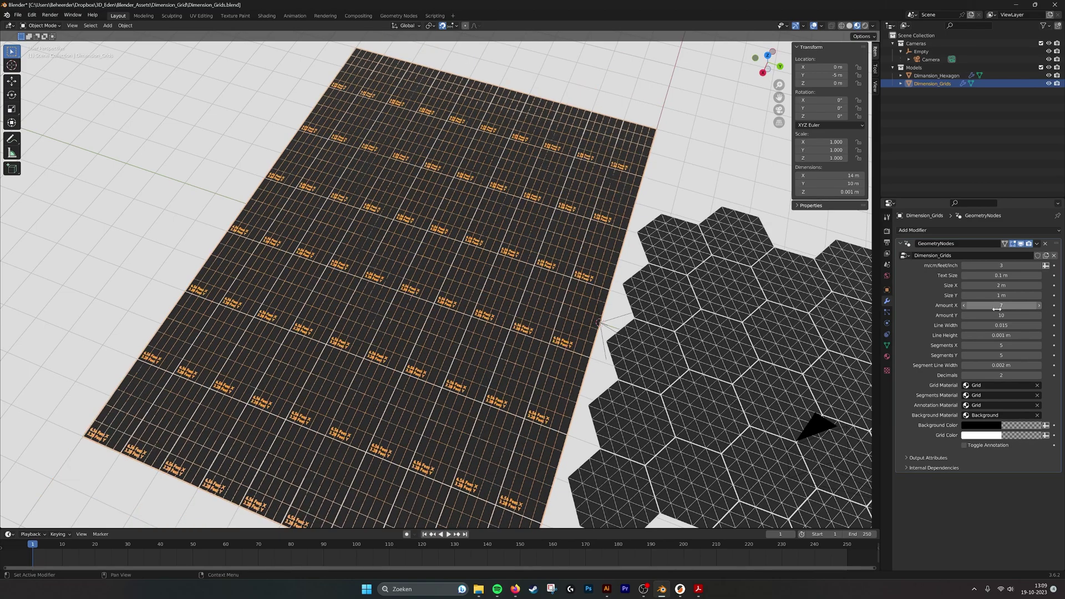
Step: Try lower and higher Amount Y values on the dimension grid, including 11, and return it to 10
click(965, 315)
click(965, 315)
click(1039, 315)
click(1039, 315)
click(1039, 315)
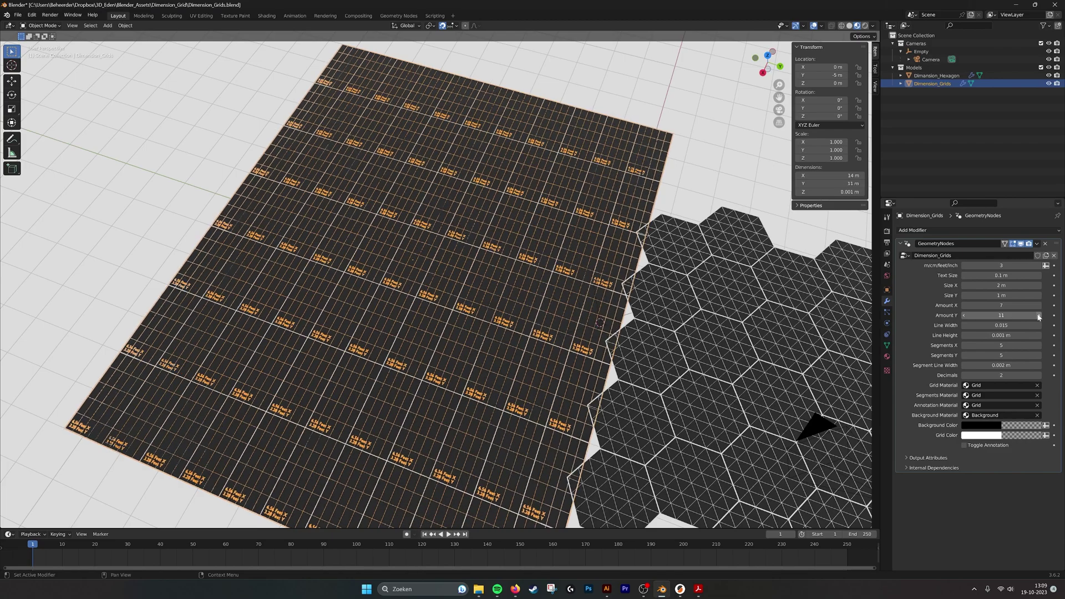
click(964, 315)
Step: Set the dimension grid's Amount X back to 10
double_click(1026, 305)
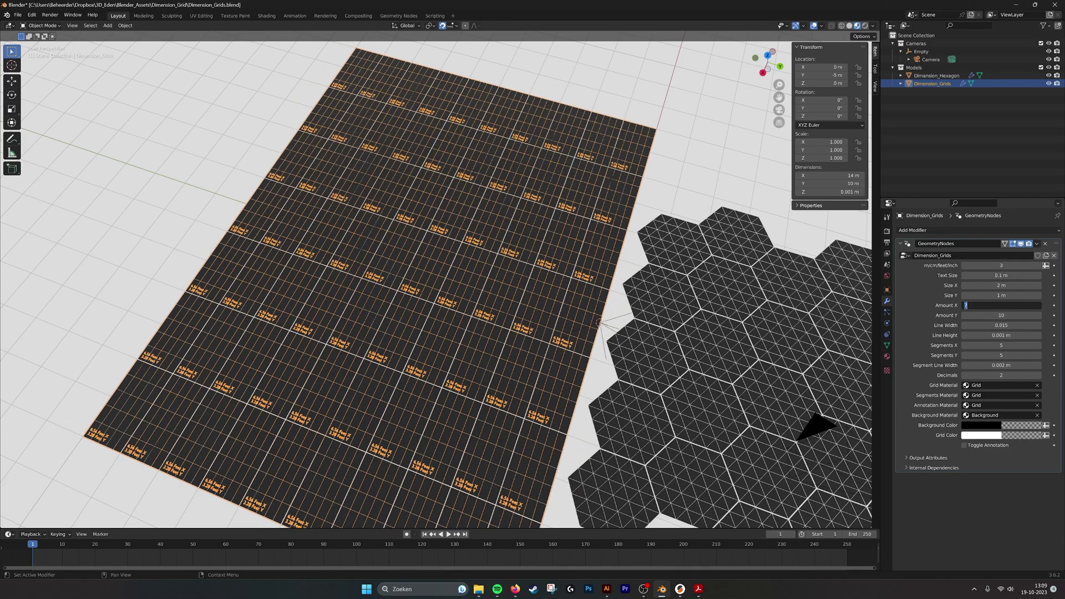
text(10)
key(Return)
scroll(594, 237, up, 5)
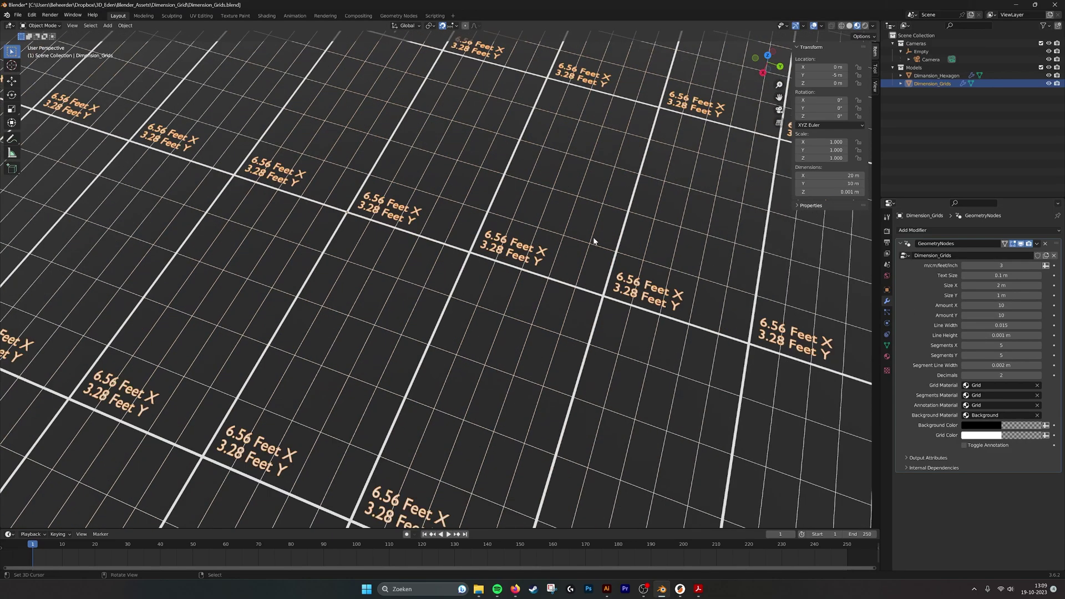
Step: Try raising the dimension grid's Line Height to 0.518 m, view the raised lines, and undo the change
scroll(620, 240, down, 3)
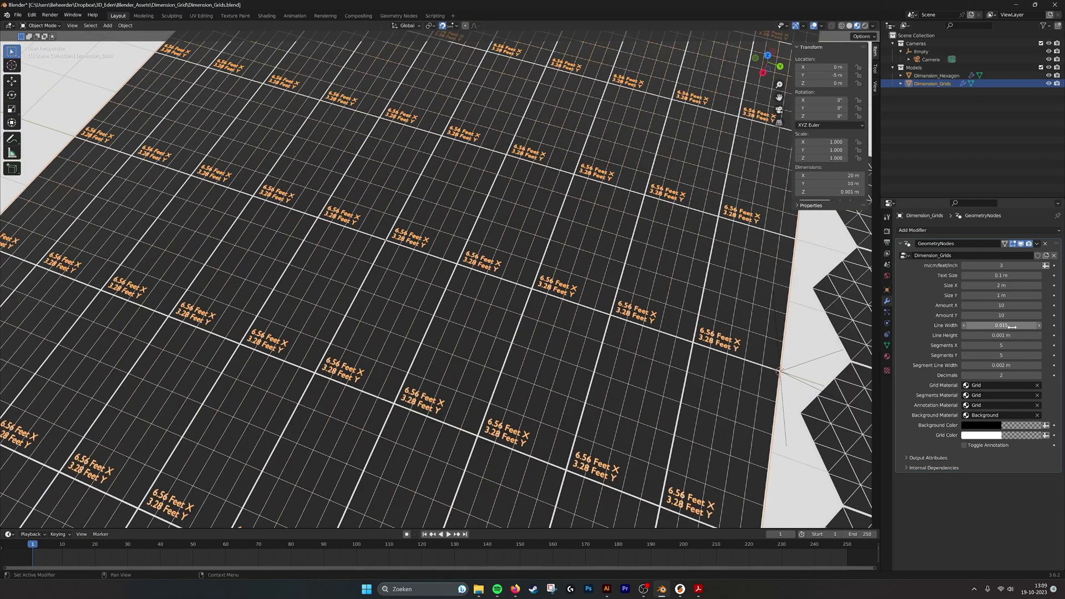
drag(1026, 325, 1049, 335)
middle_drag(679, 334, 660, 308)
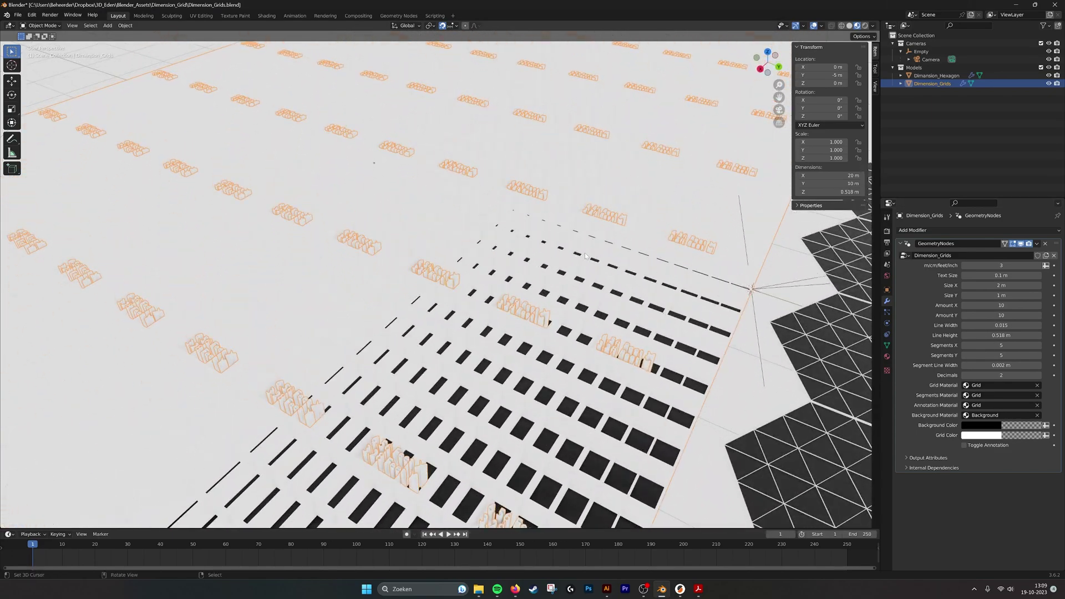
key(ctrl+z)
middle_drag(567, 248, 588, 260)
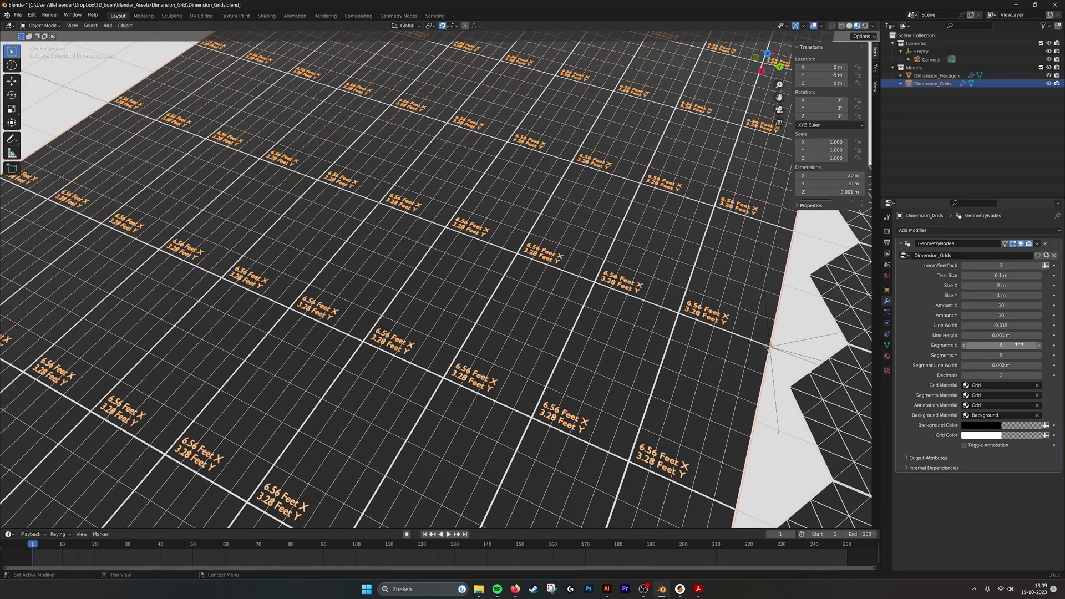
Step: Increase the subdivisions inside each dimension grid cell along X, setting Segments X to 10
click(1039, 345)
click(1039, 345)
click(1040, 345)
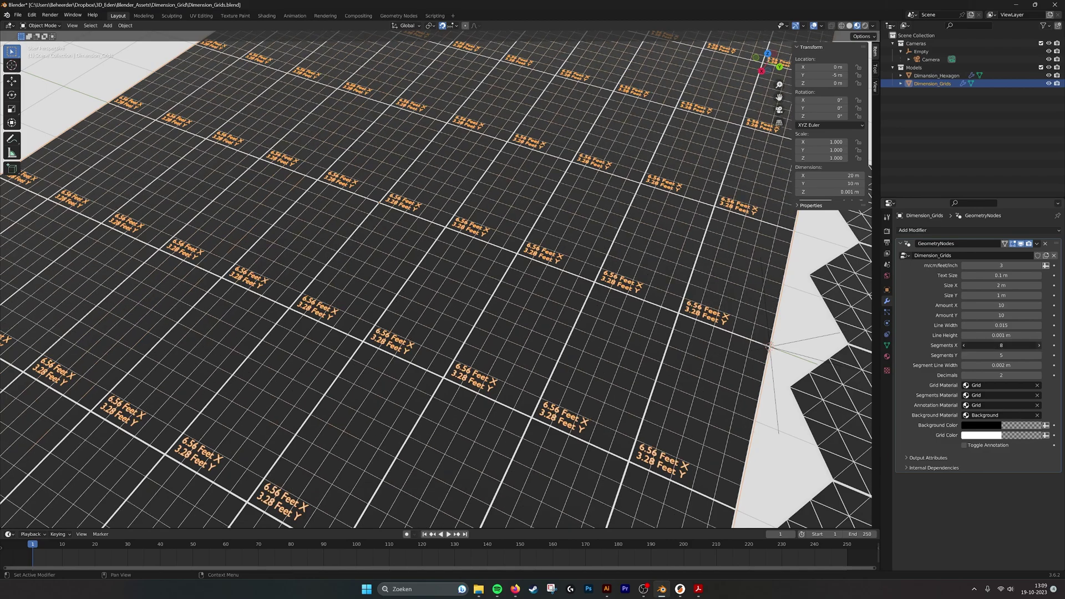
click(1040, 345)
click(1039, 345)
click(1040, 345)
click(1010, 345)
text(10)
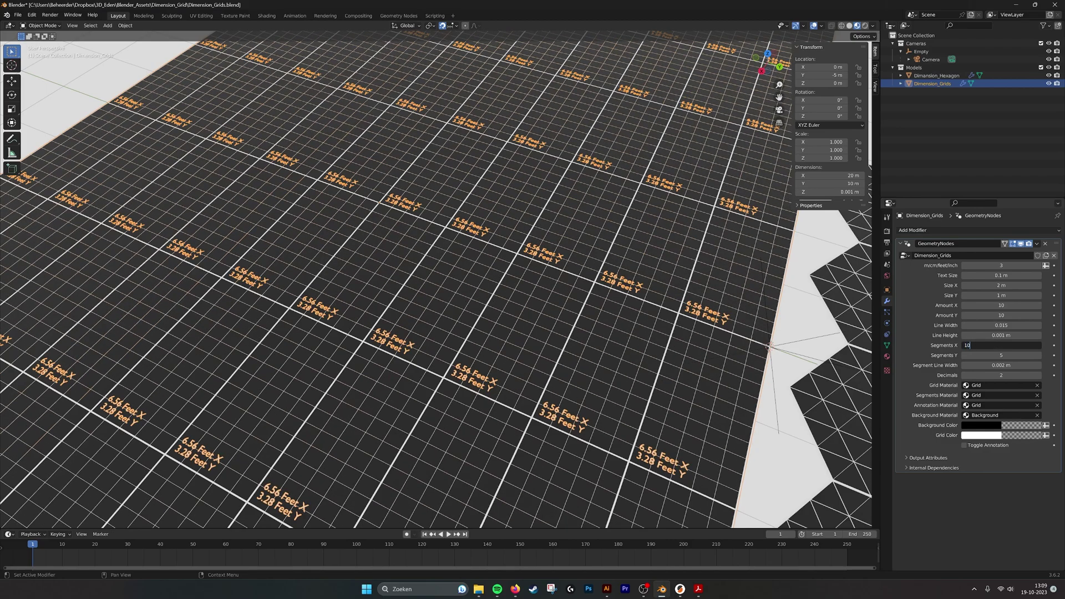
key(Return)
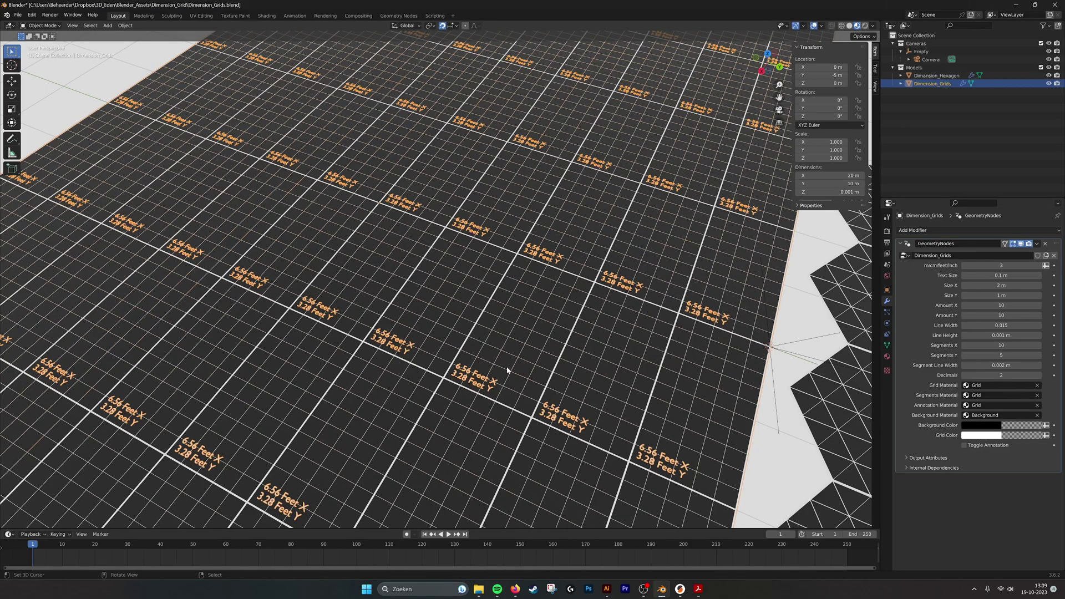
Step: Set the dimension grid's Segments Y to 2 and check the resulting subdivisions
click(1002, 355)
key(Return)
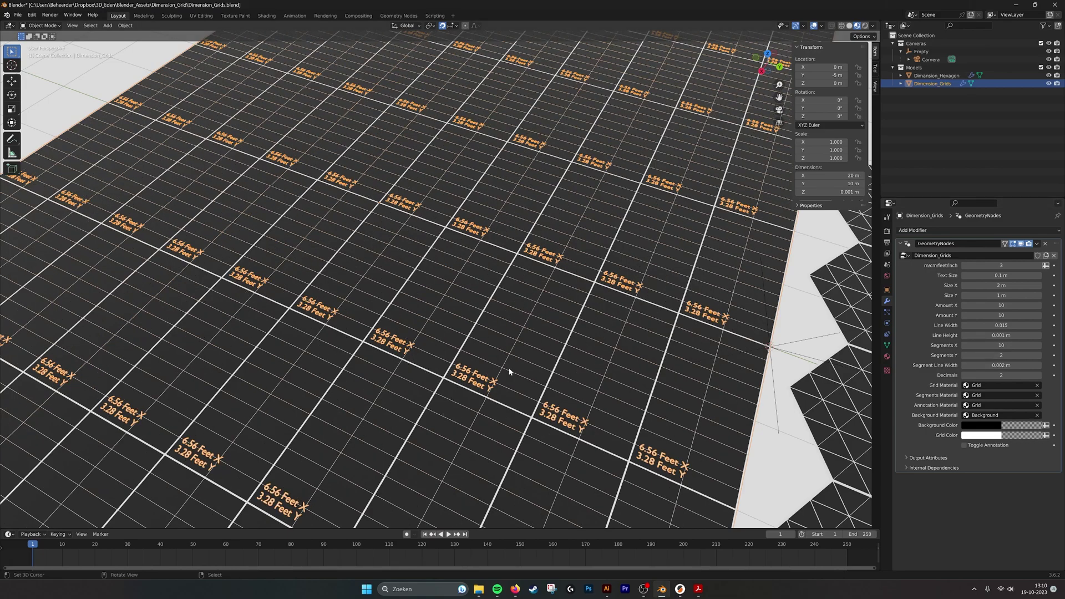
scroll(614, 259, down, 3)
scroll(515, 320, up, 3)
scroll(698, 259, down, 4)
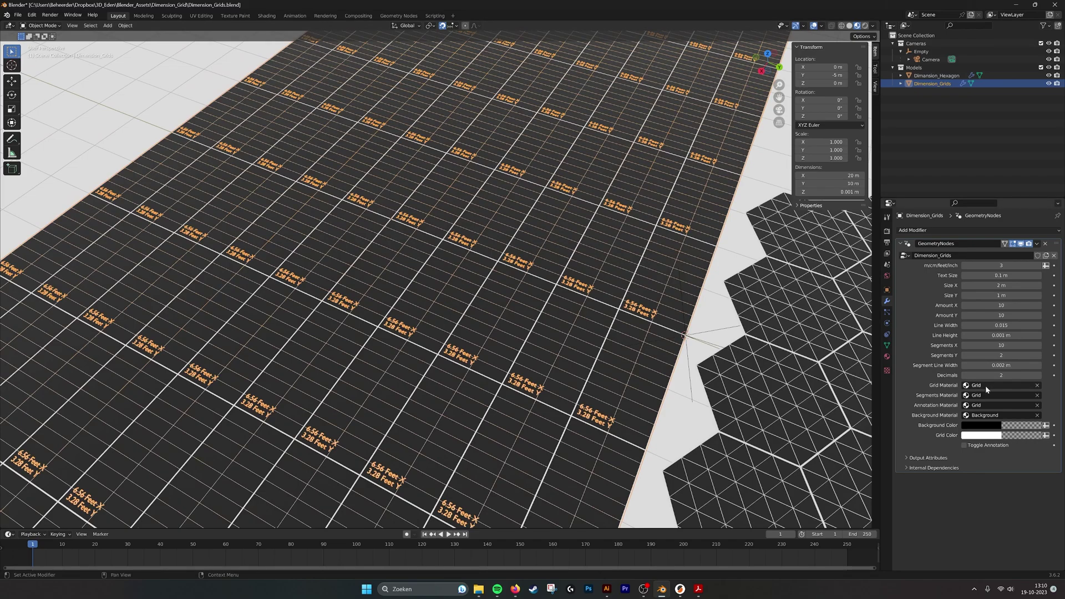
Step: Change the dimension grid's Background Color to a very dark blue with hue 0.689, saturation 1.000 and value 0.025
scroll(673, 324, up, 2)
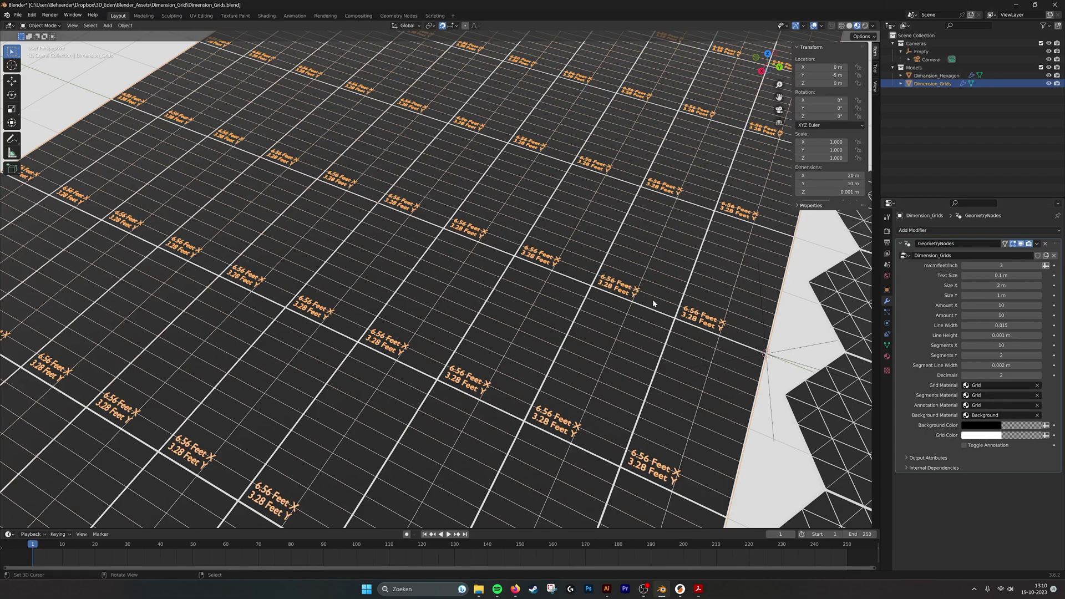
click(984, 426)
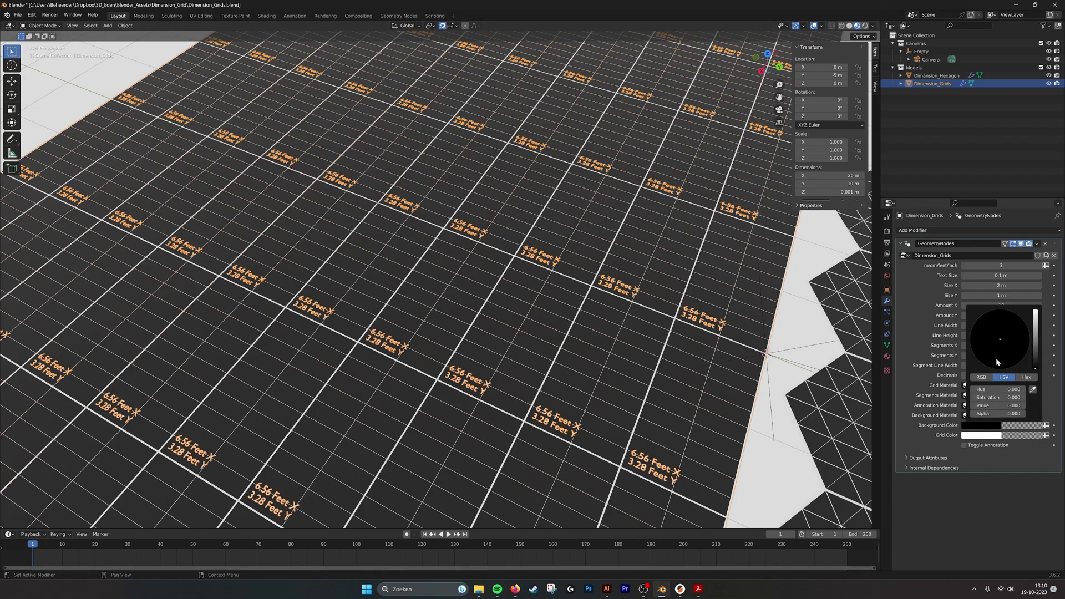
mouse_move(1034, 354)
mouse_down()
mouse_move(1035, 324)
mouse_move(1035, 370)
mouse_move(1028, 332)
mouse_move(1035, 358)
mouse_up()
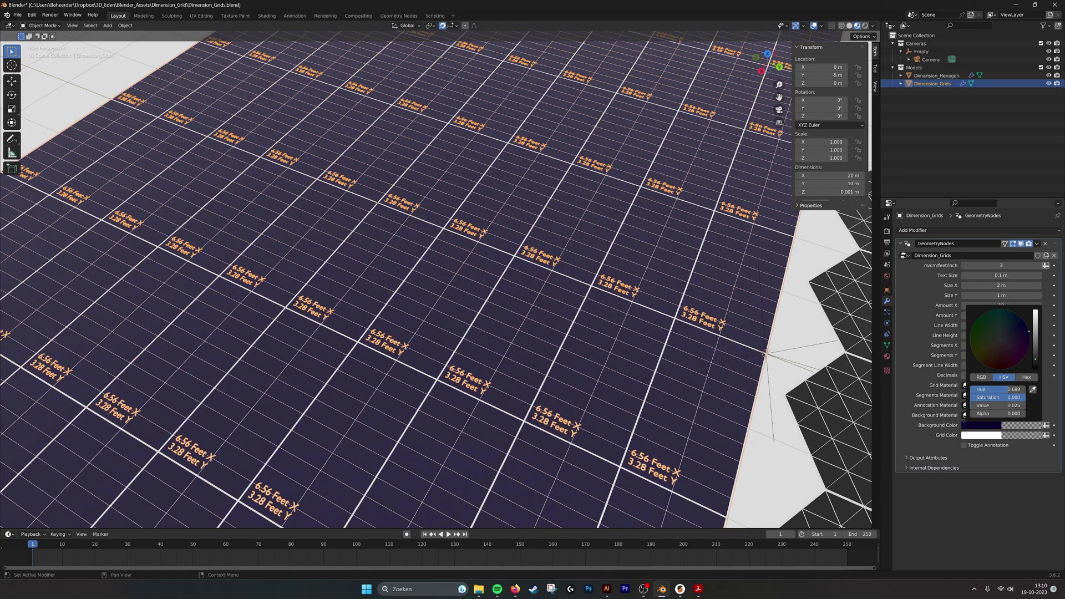
Step: Change the dimension grid's Grid Color to light yellow and deselect the grid to inspect the new colours
click(981, 434)
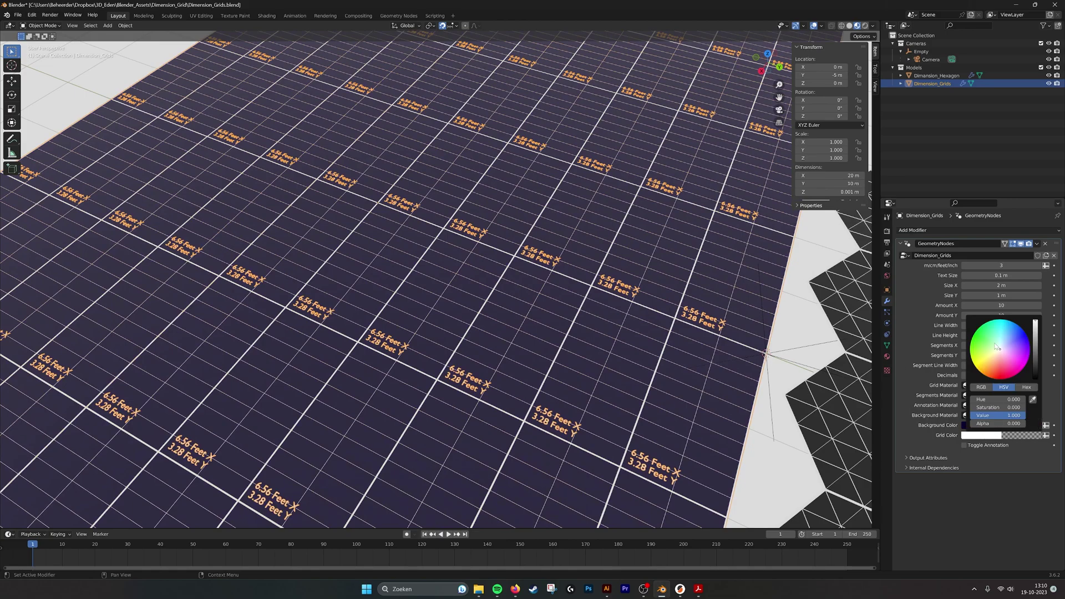
click(991, 352)
drag(992, 352, 985, 357)
key(alt+a)
scroll(584, 340, down, 3)
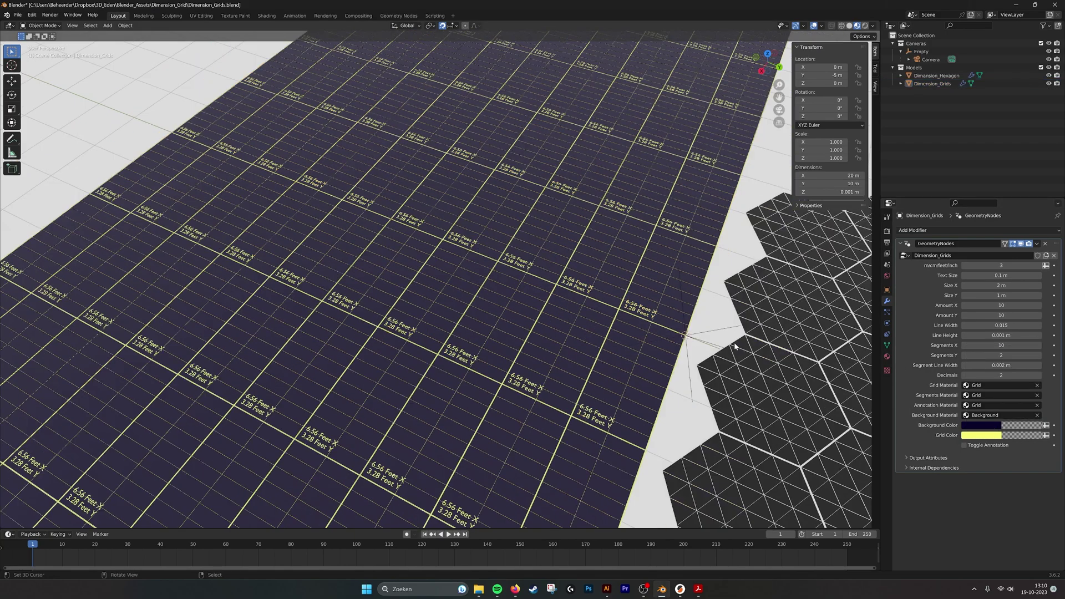
scroll(584, 340, up, 3)
scroll(530, 336, down, 3)
Step: Set the dimension grid's Size X to 1 m, and switch its cell annotations off and back on
click(964, 285)
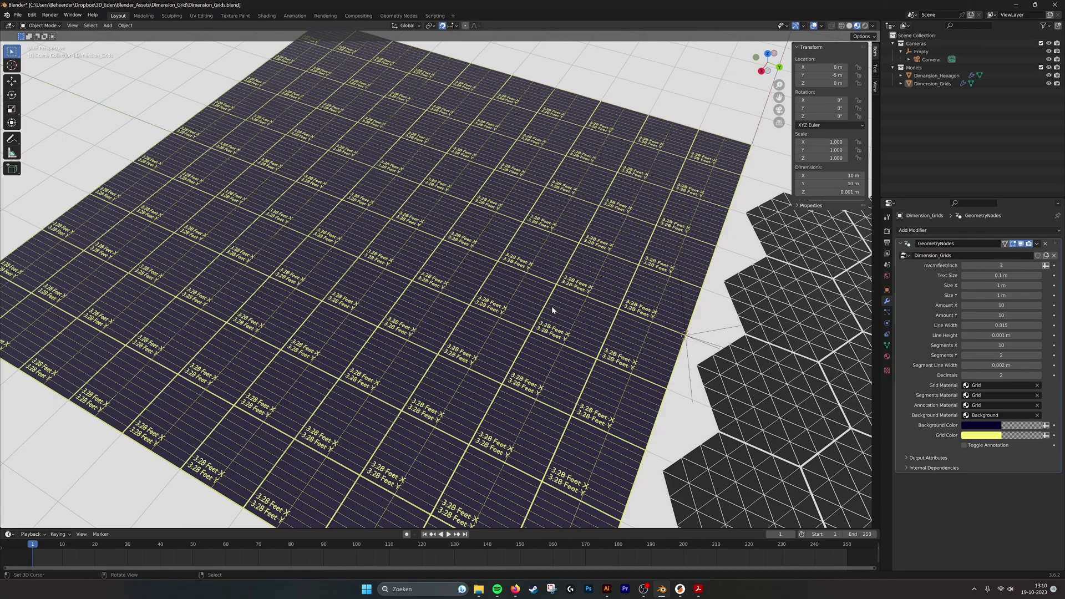
scroll(551, 305, down, 3)
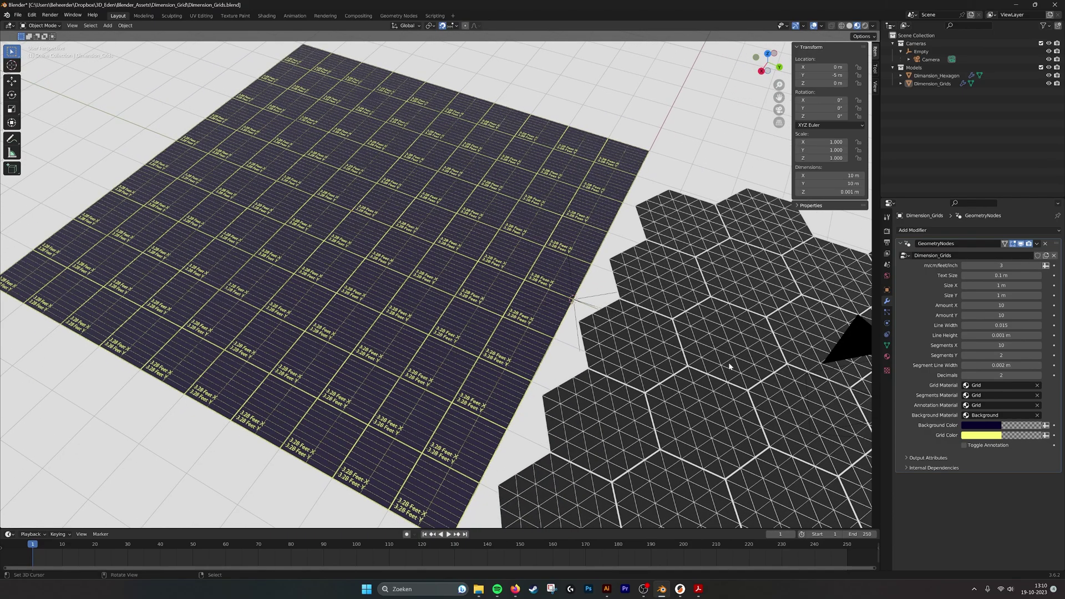
click(964, 445)
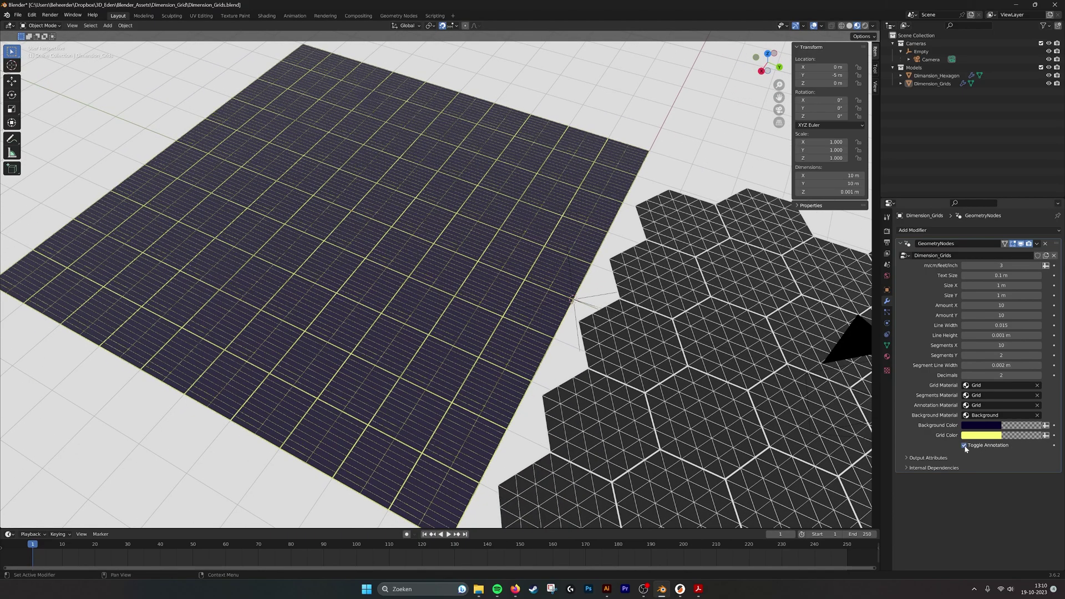
click(964, 446)
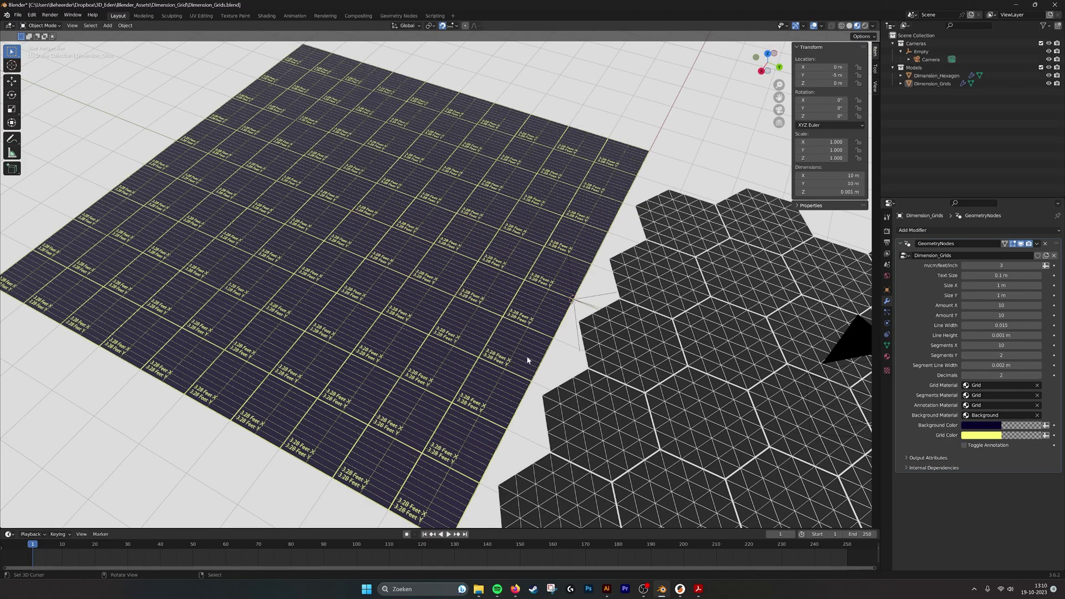
Step: Select the hexagon grid beside the square grid and set its Amount X to 8
click(793, 419)
shift+middle_drag(821, 440, 599, 357)
scroll(536, 339, down, 4)
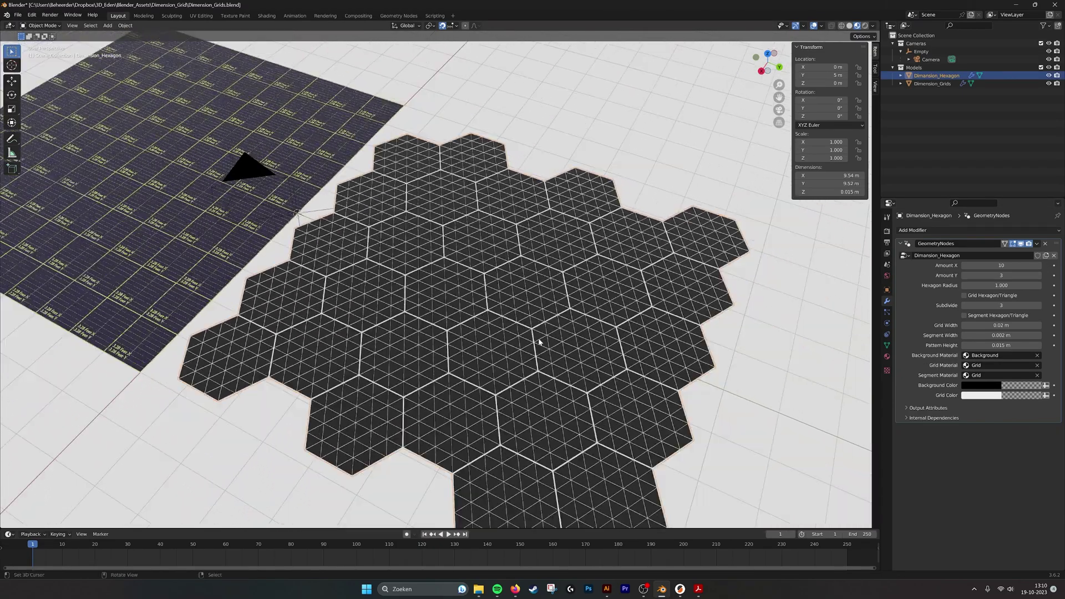
scroll(541, 341, up, 5)
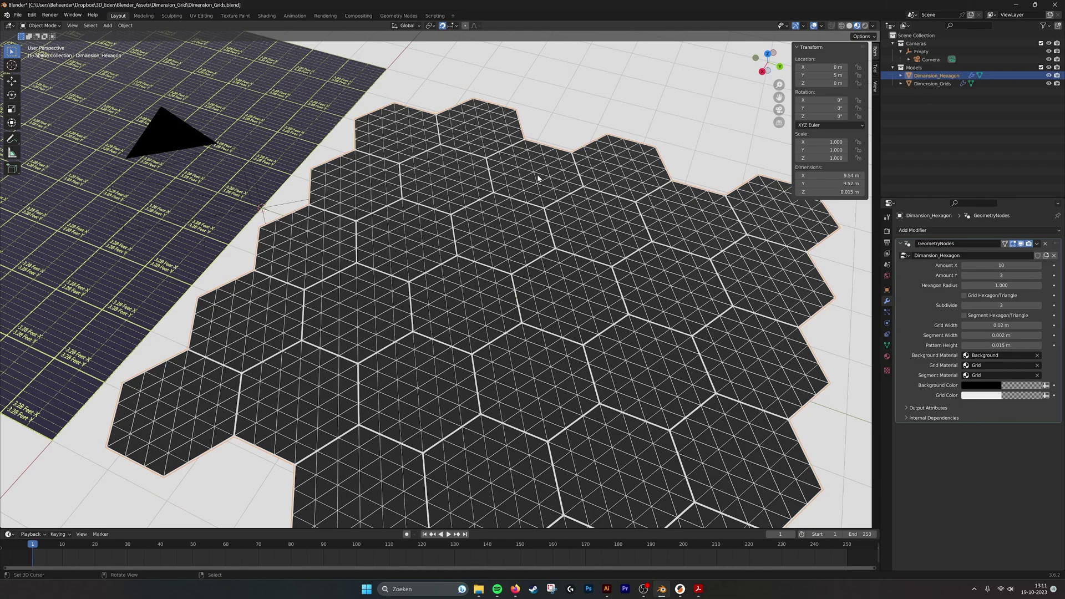
click(965, 266)
click(965, 266)
click(964, 266)
click(964, 266)
ctrl+scroll(1037, 267, up, 2)
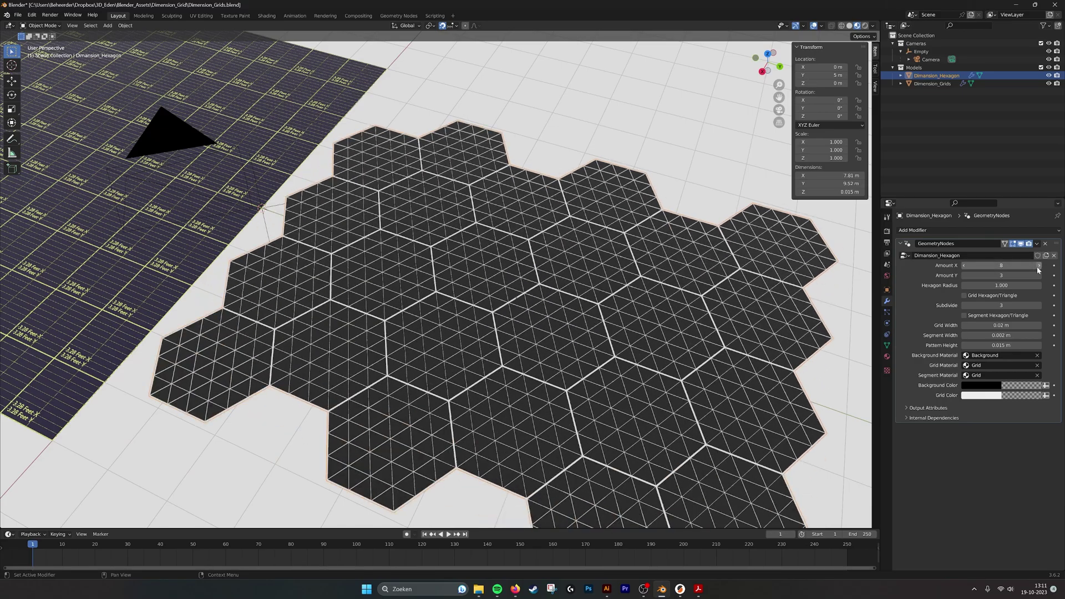
Step: Try an Amount Y of 4 on the hexagon grid and return it to 3
ctrl+scroll(1032, 275, up, 2)
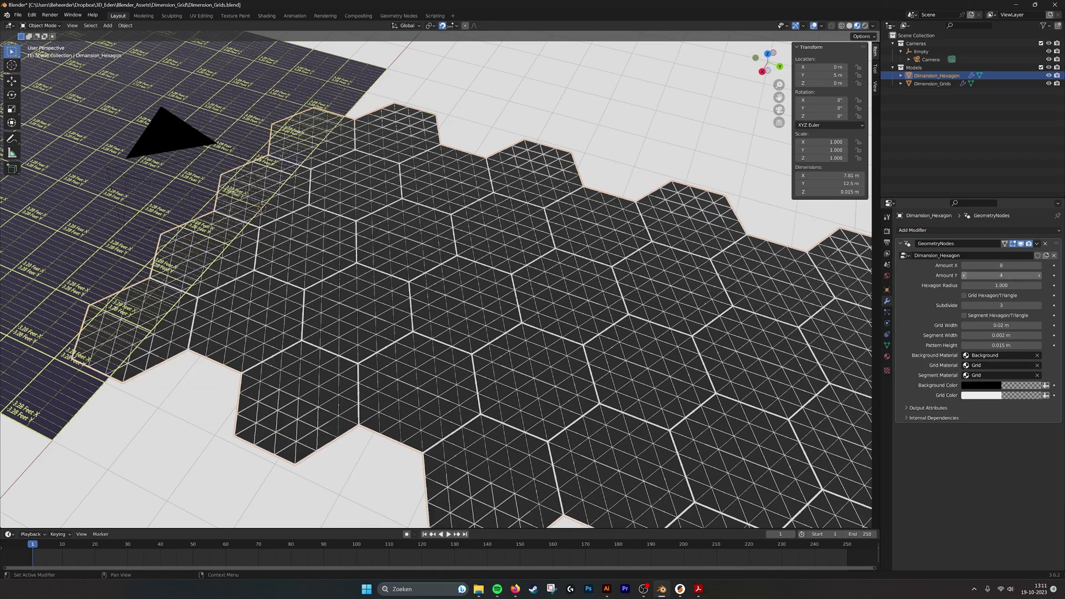
ctrl+scroll(1032, 276, down, 3)
click(1038, 276)
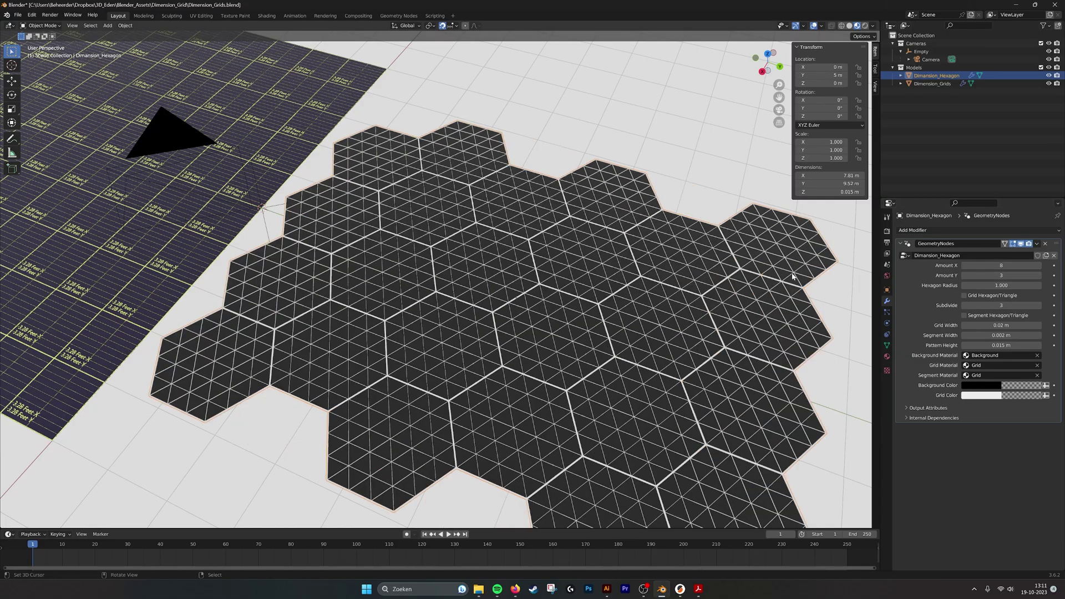
Step: Try a different Hexagon Radius on the hexagon grid and undo the change
scroll(791, 272, up, 2)
scroll(792, 273, down, 2)
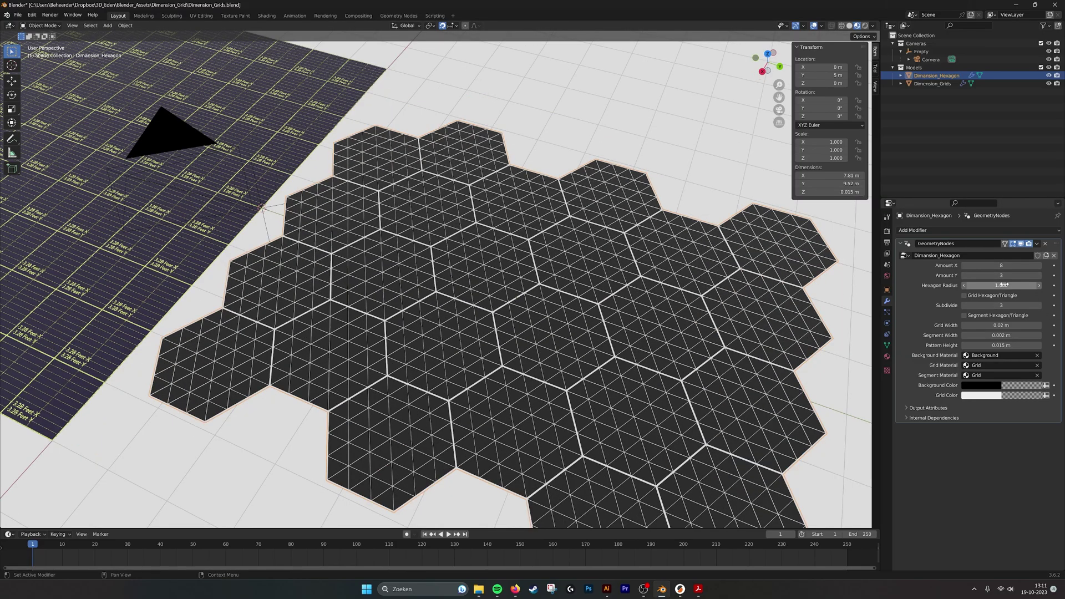
drag(1003, 285, 979, 285)
key(ctrl+z)
scroll(701, 306, up, 2)
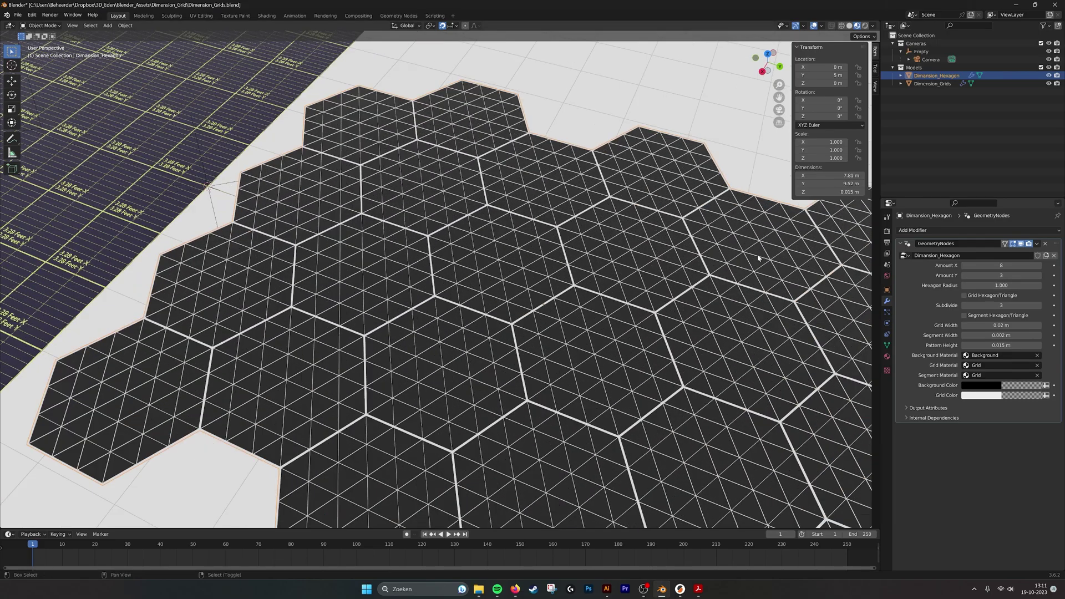
scroll(757, 258, down, 2)
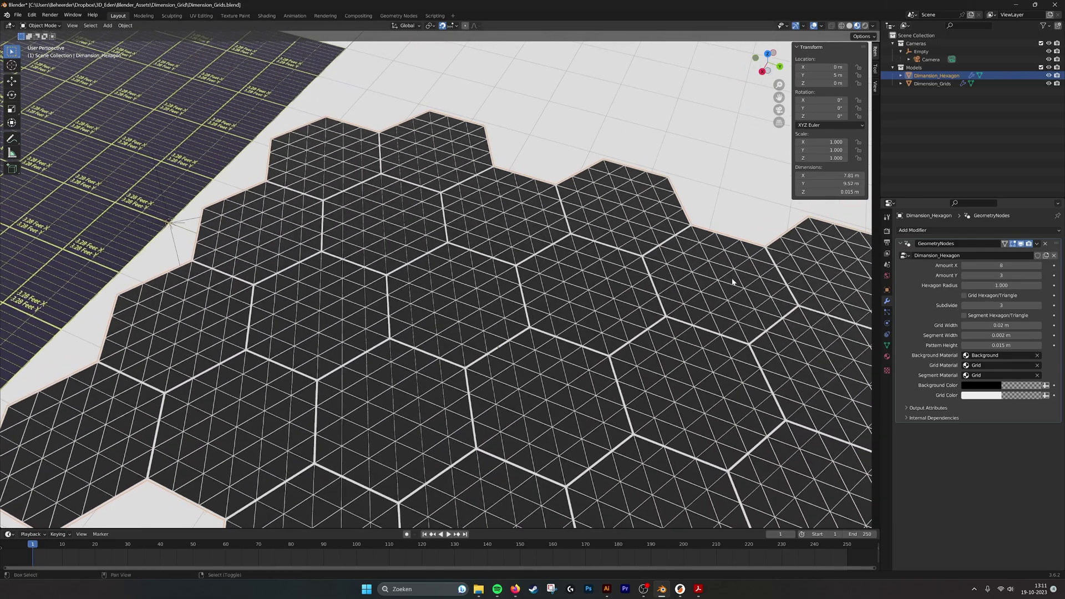
Step: Switch the hexagon grid's main lines to triangles, and briefly try the Segment Hexagon/Triangle option
click(964, 295)
scroll(444, 278, down, 3)
scroll(444, 278, up, 2)
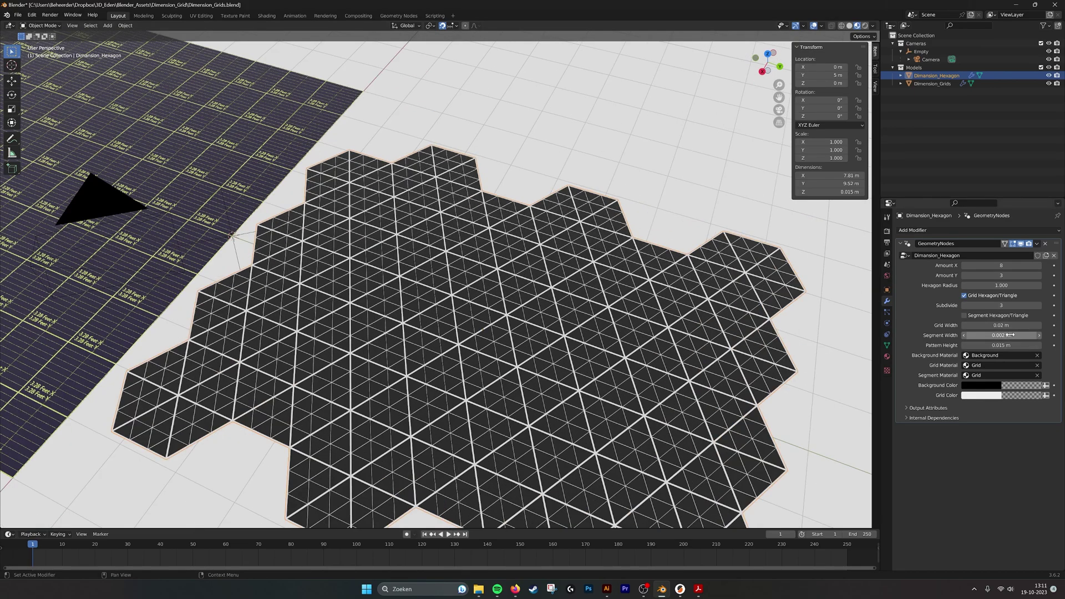
click(964, 316)
click(965, 316)
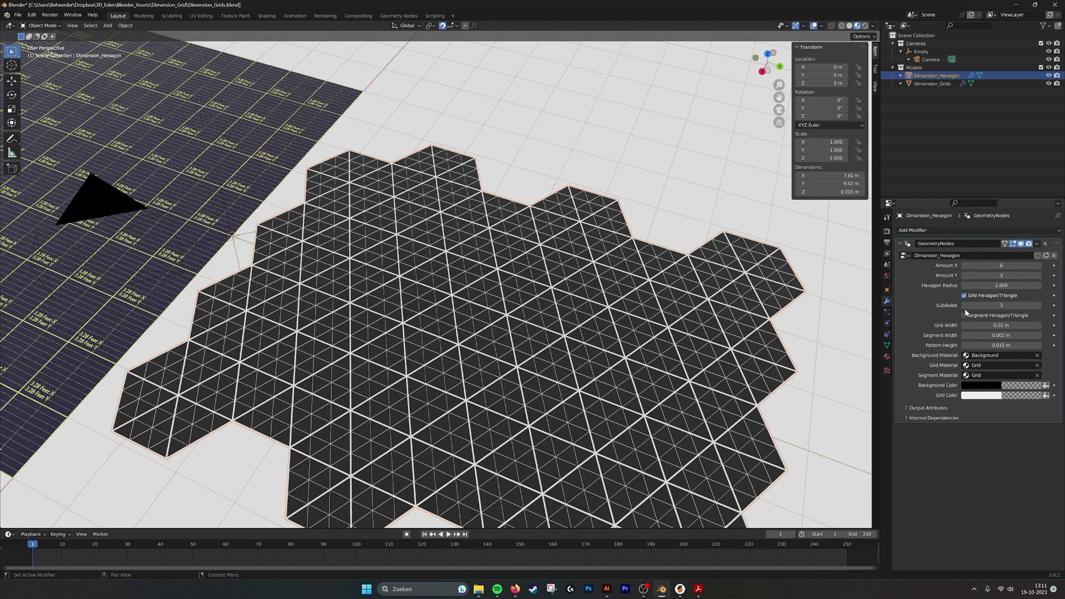
Step: Reduce the hexagon grid's Subdivide to 1 and turn Grid Hexagon/Triangle off to restore hexagonal main lines
click(966, 306)
click(965, 306)
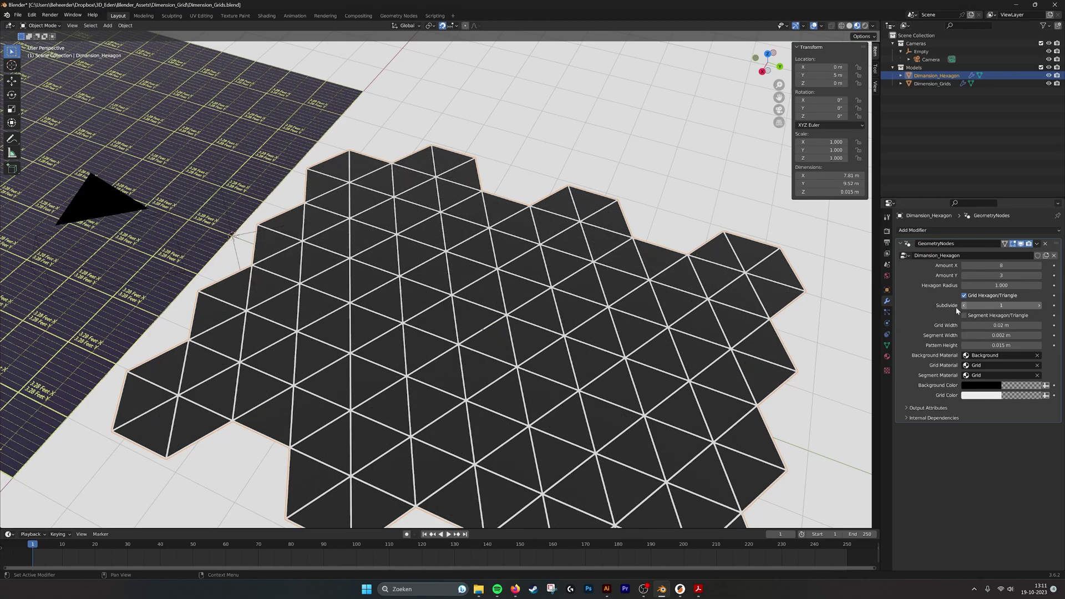
mouse_move(632, 298)
middle_down()
mouse_move(643, 297)
mouse_move(630, 298)
middle_up()
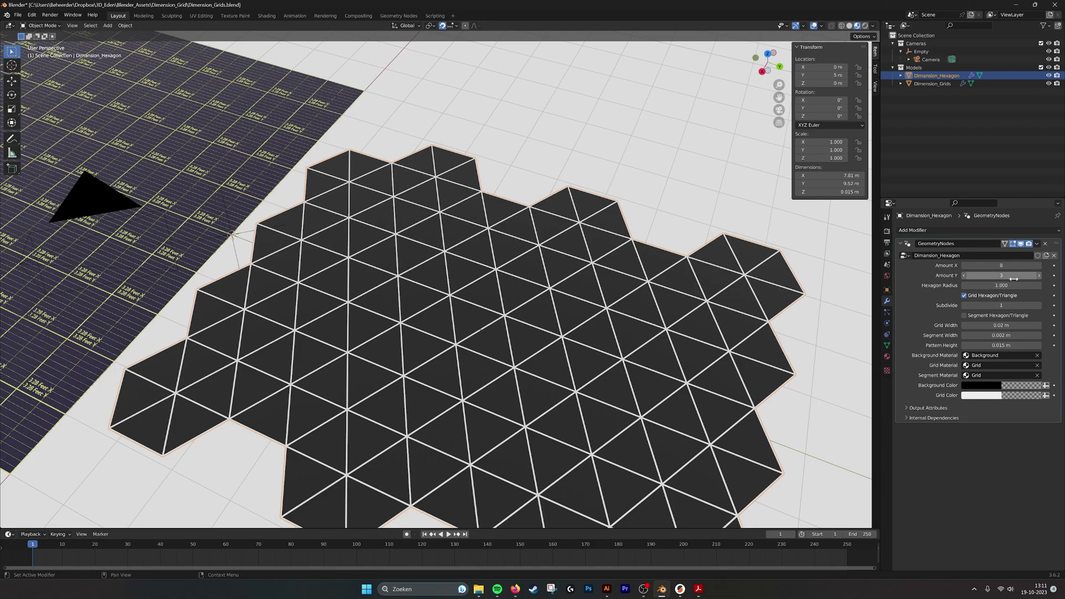
click(964, 296)
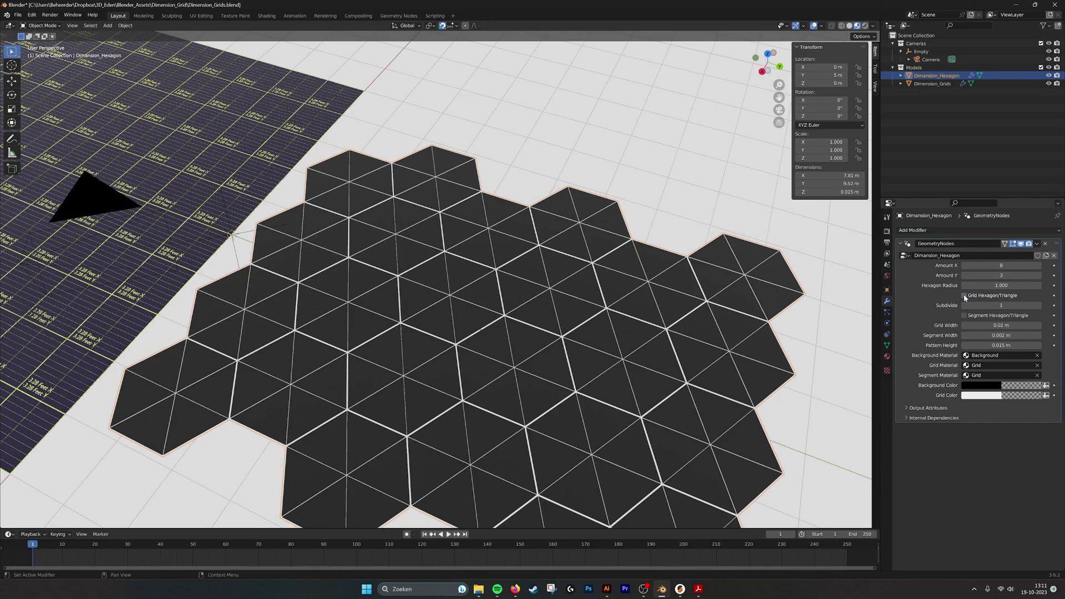
Step: Set the hexagon grid's Segment Width to 0.001 m
click(988, 335)
click(978, 335)
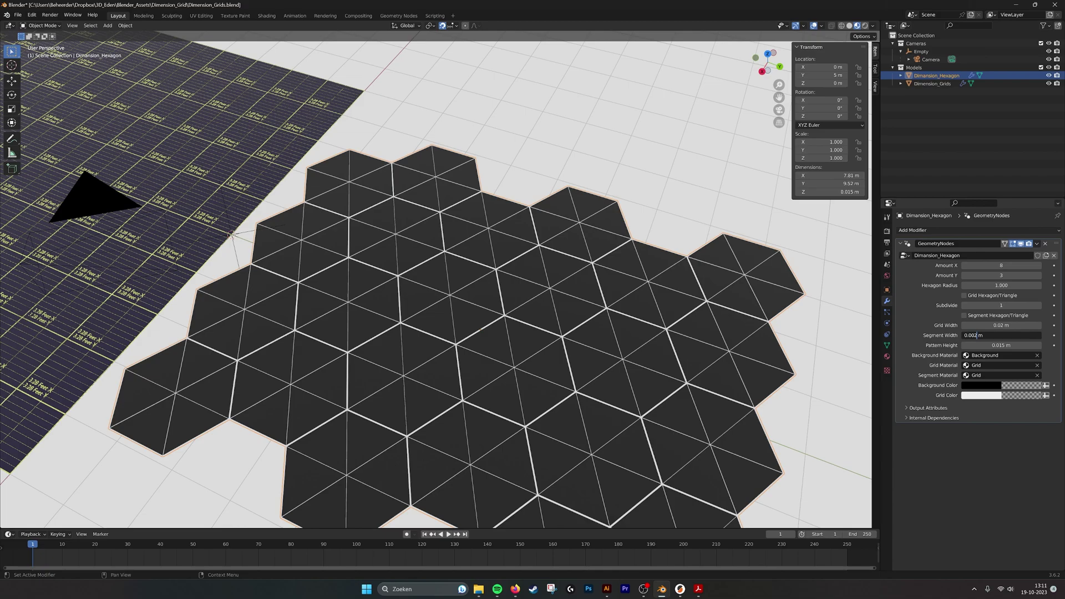
key(BackSpace)
text(1)
key(Return)
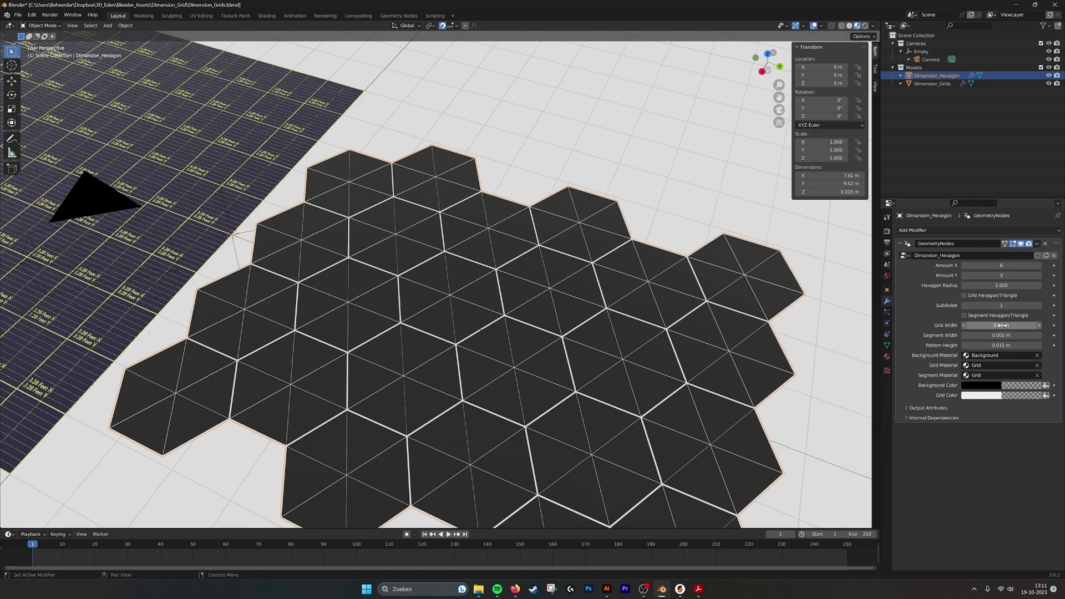
Step: Set the hexagon grid's Grid Width to 0.05 m
click(1001, 325)
click(976, 326)
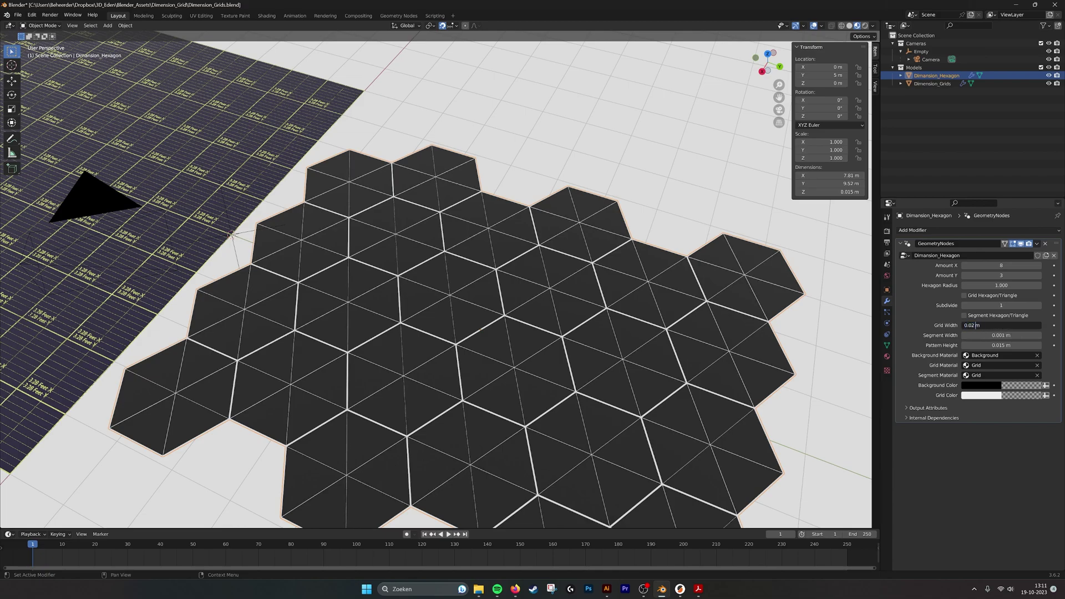
text(5)
key(Return)
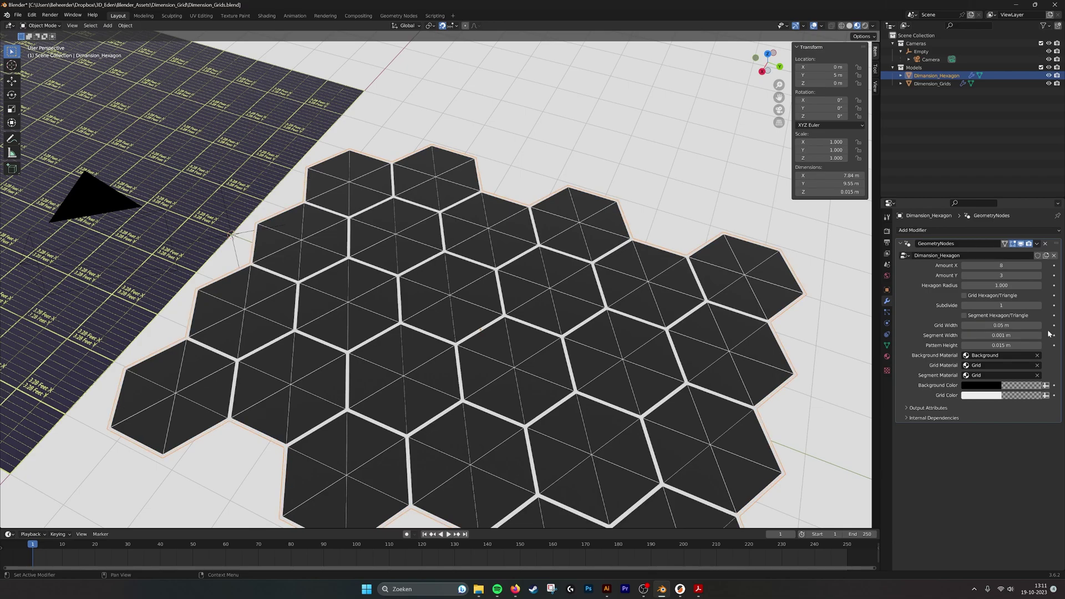
Step: Preview the thicker main lines as triangles and switch them back to hexagons
scroll(531, 297, down, 2)
scroll(552, 271, up, 2)
click(963, 295)
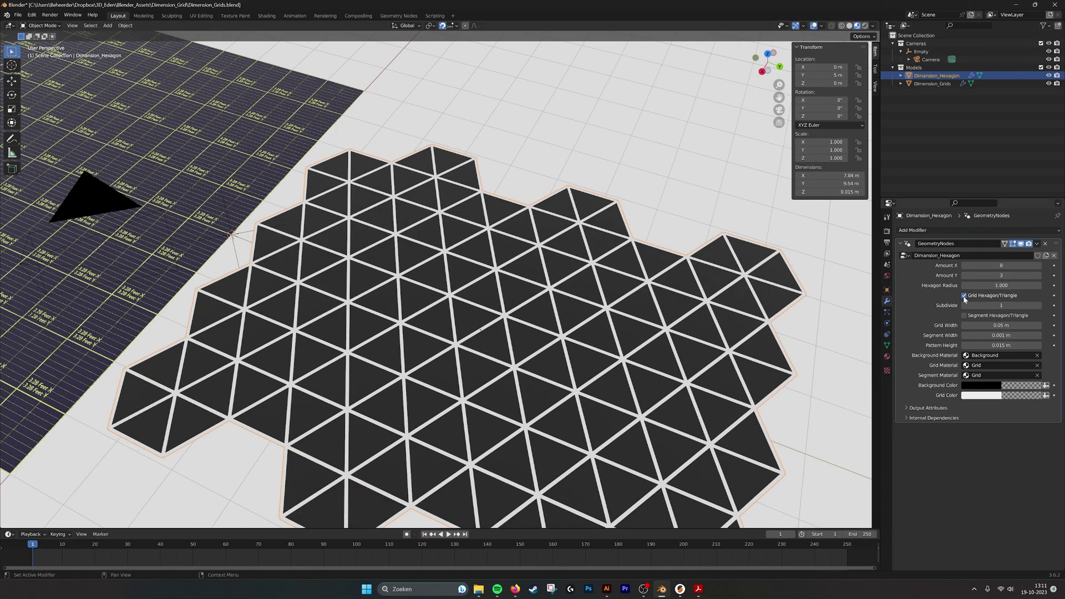
click(963, 295)
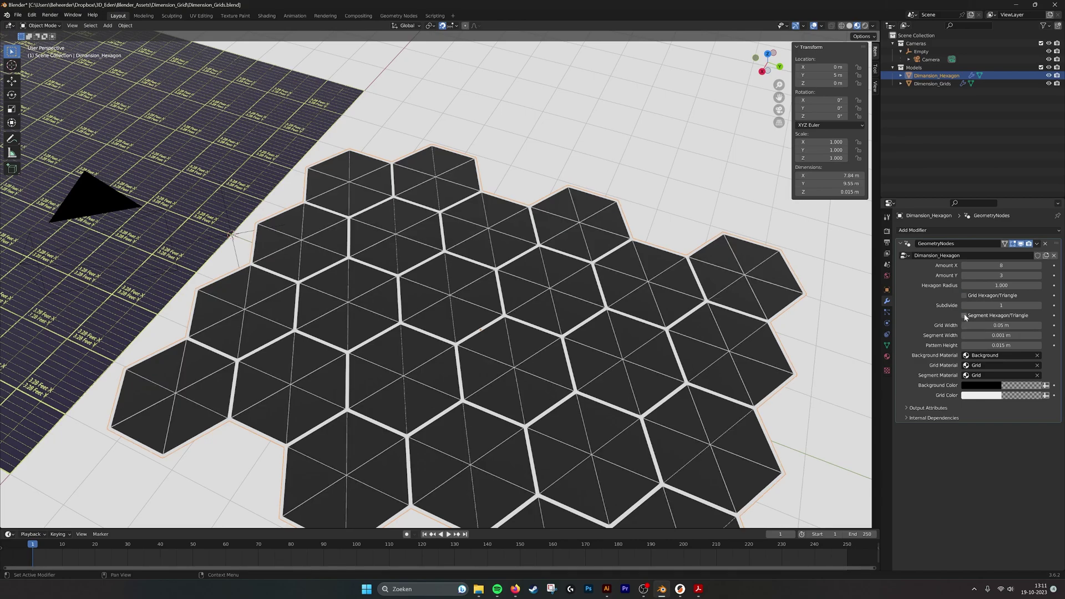
Step: Enable Segment Hexagon/Triangle for hexagonal segments and raise Subdivide to 4
click(964, 315)
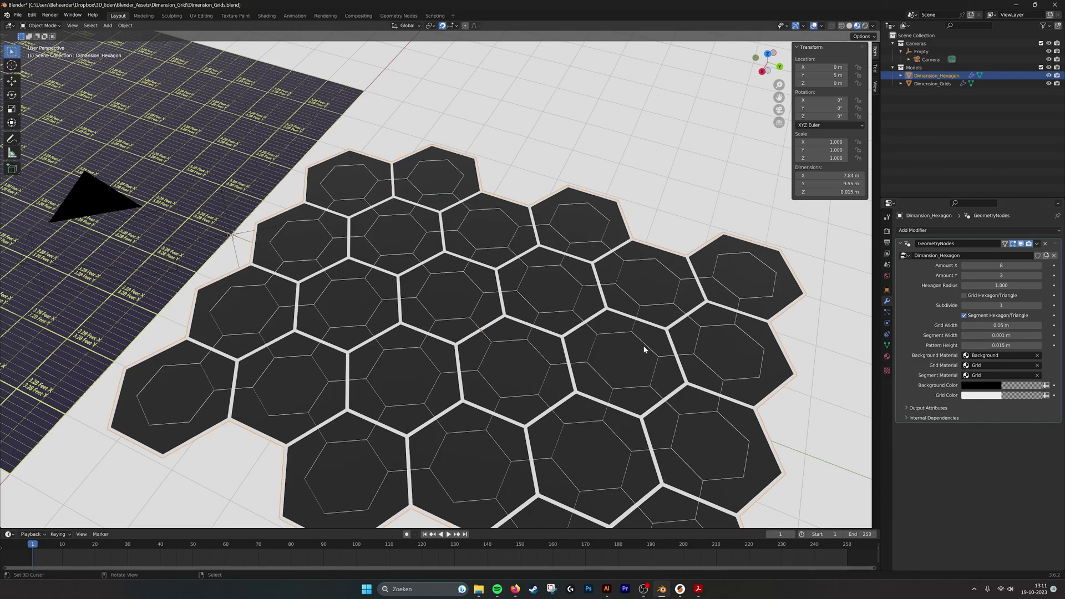
click(1039, 305)
click(1039, 305)
click(1038, 305)
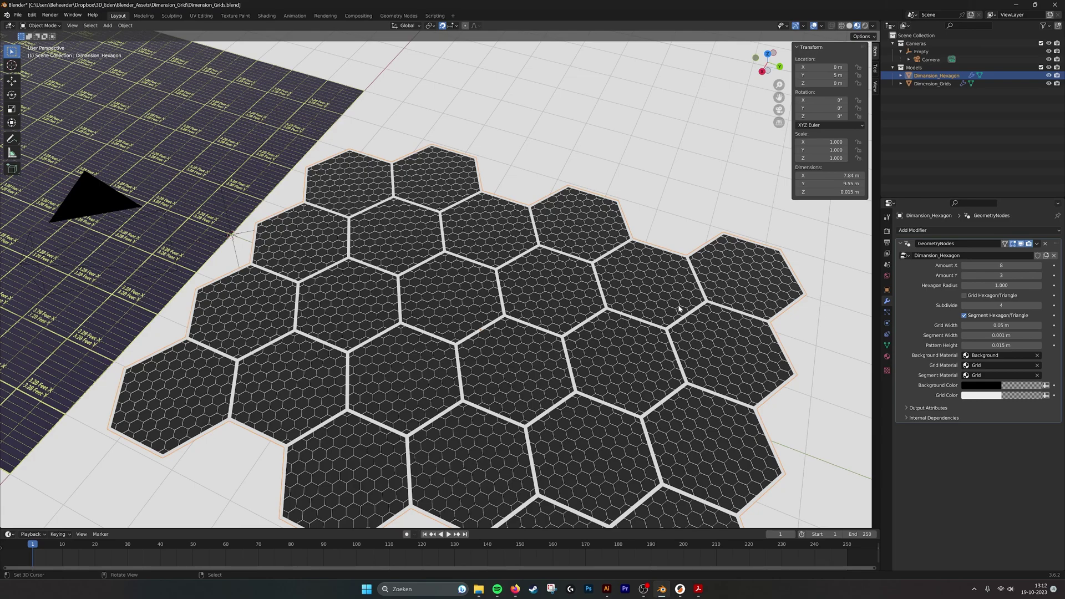
Step: Compare combinations of the grid and segment shape options, ending with both Grid and Segment Hexagon/Triangle disabled
click(967, 316)
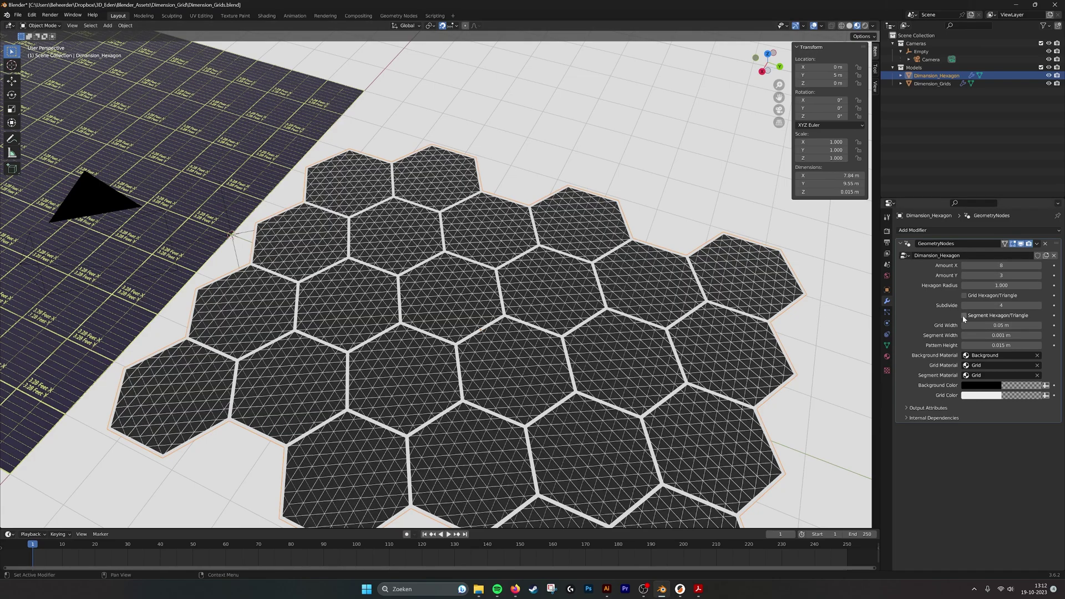
click(964, 315)
click(964, 296)
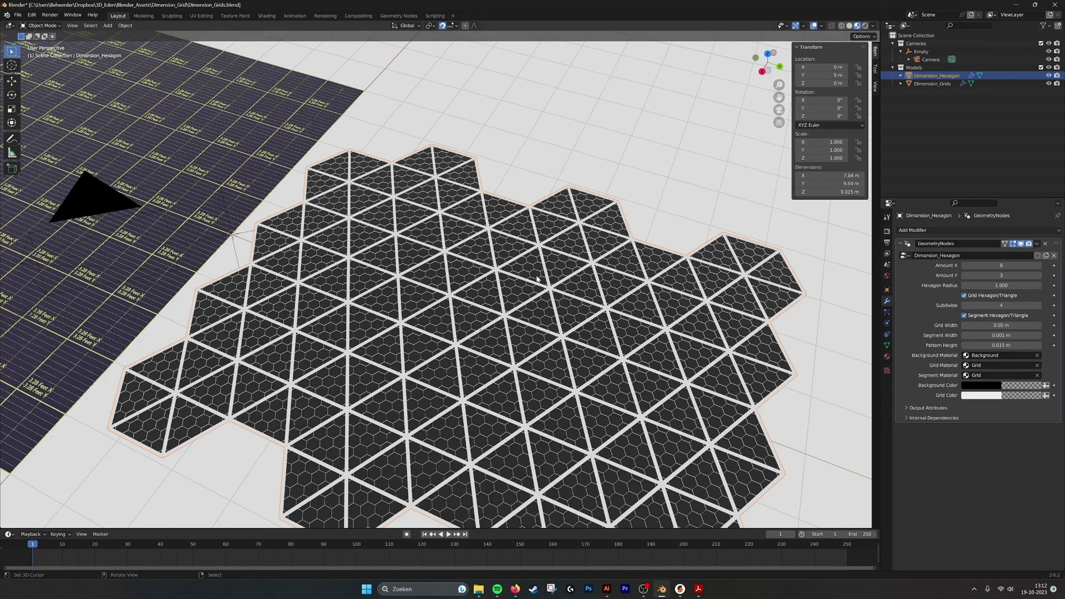
click(964, 296)
click(964, 315)
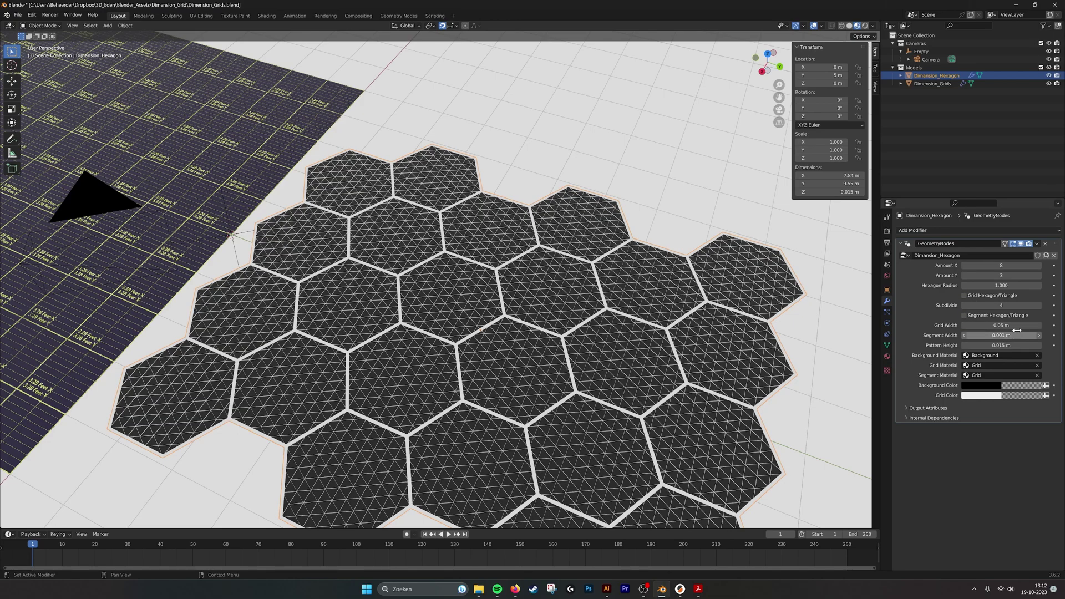
Step: Try raising the hexagon grid's Pattern Height to about 0.346 m and undo the change
mouse_move(1017, 325)
mouse_down()
mouse_move(1049, 326)
mouse_move(997, 326)
mouse_move(1026, 336)
mouse_move(1003, 336)
mouse_move(1016, 336)
mouse_move(1006, 345)
mouse_move(1024, 345)
mouse_up()
key(ctrl+z)
key(ctrl+z)
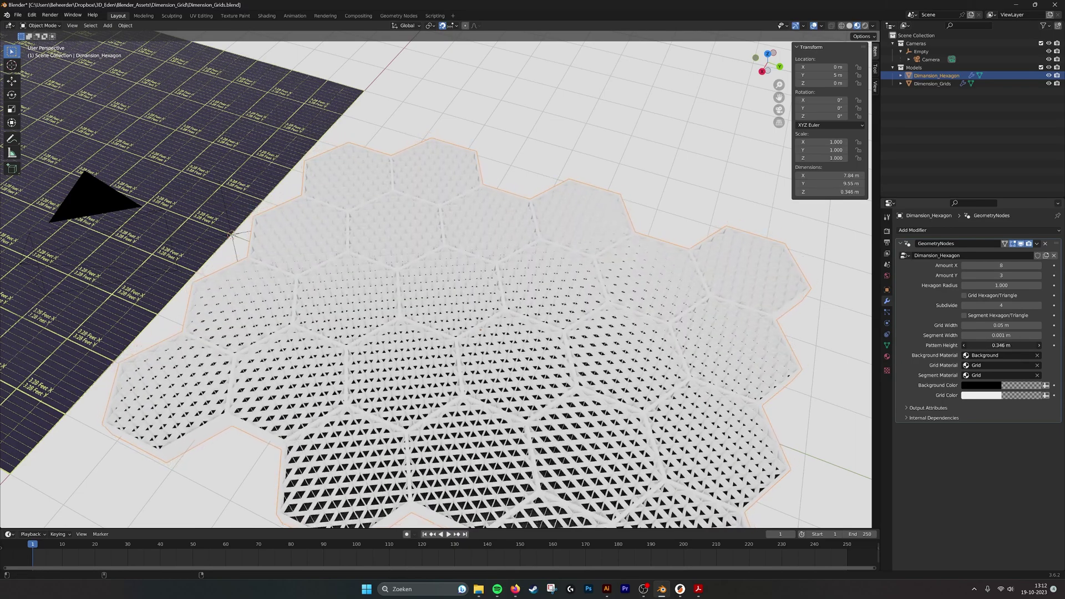
key(ctrl+z)
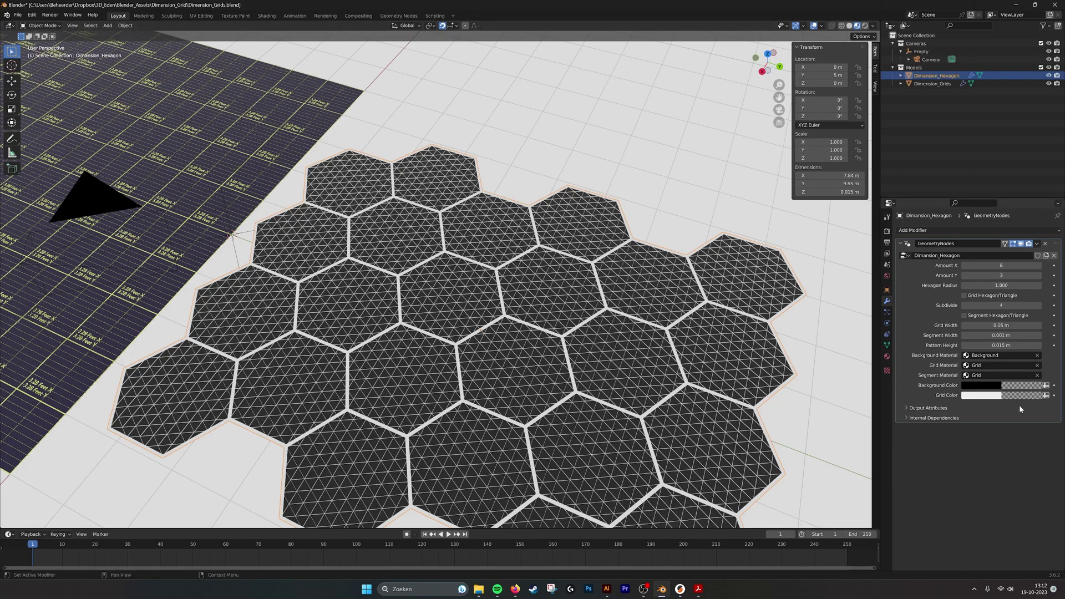
Step: Change the hexagon grid's Background Color to dark red
click(992, 390)
click(1033, 305)
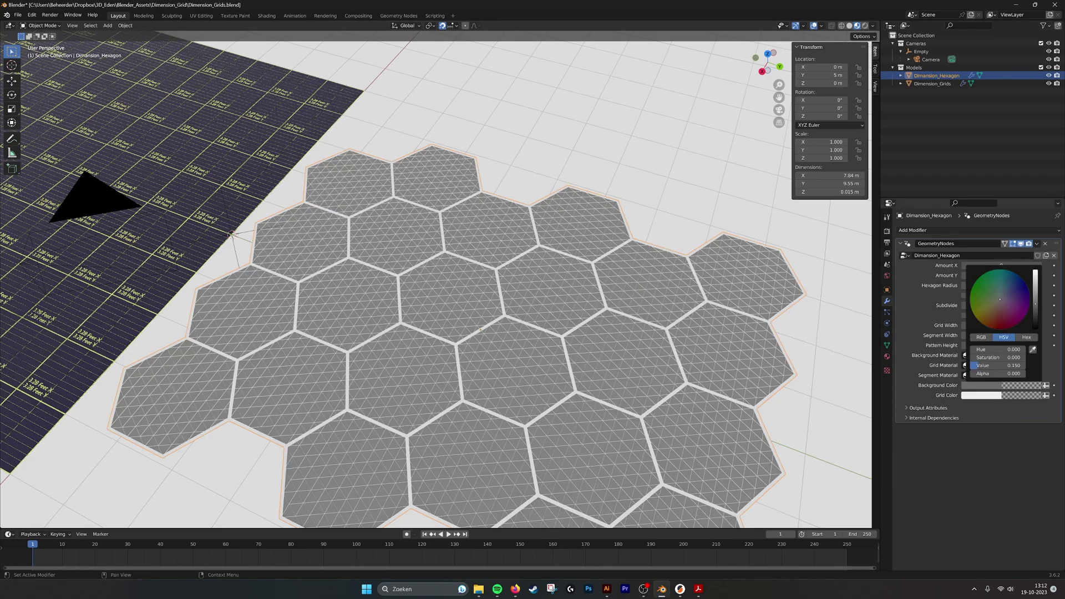
drag(1012, 304, 1000, 333)
scroll(544, 209, down, 4)
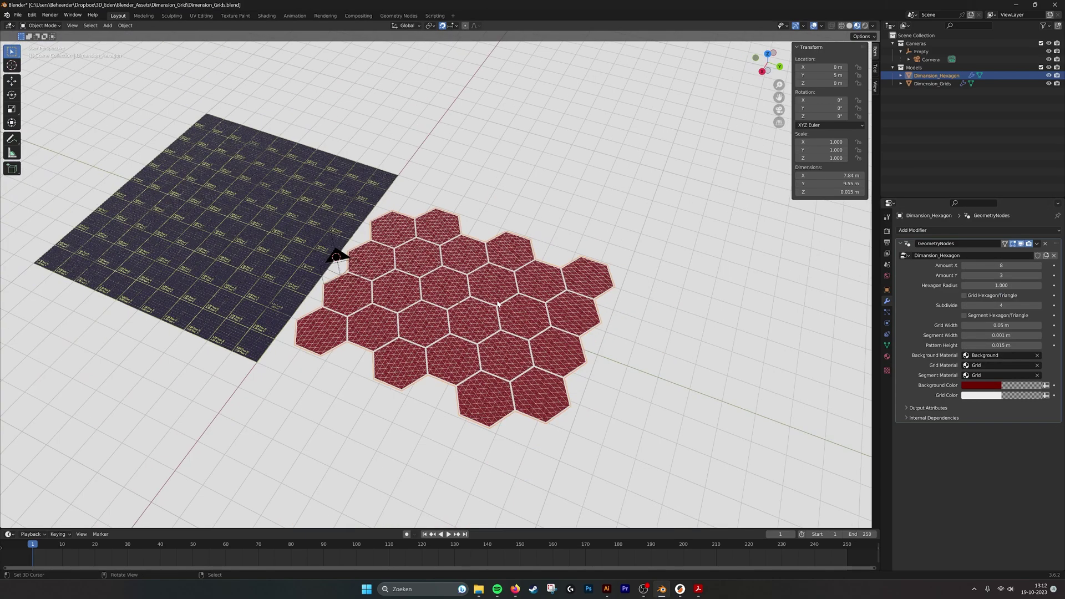
Step: Deselect the hexagon grid and examine both recoloured grids side by side
right_click(544, 208)
scroll(440, 268, up, 4)
middle_drag(444, 285, 537, 298)
scroll(537, 298, up, 2)
scroll(537, 298, down, 3)
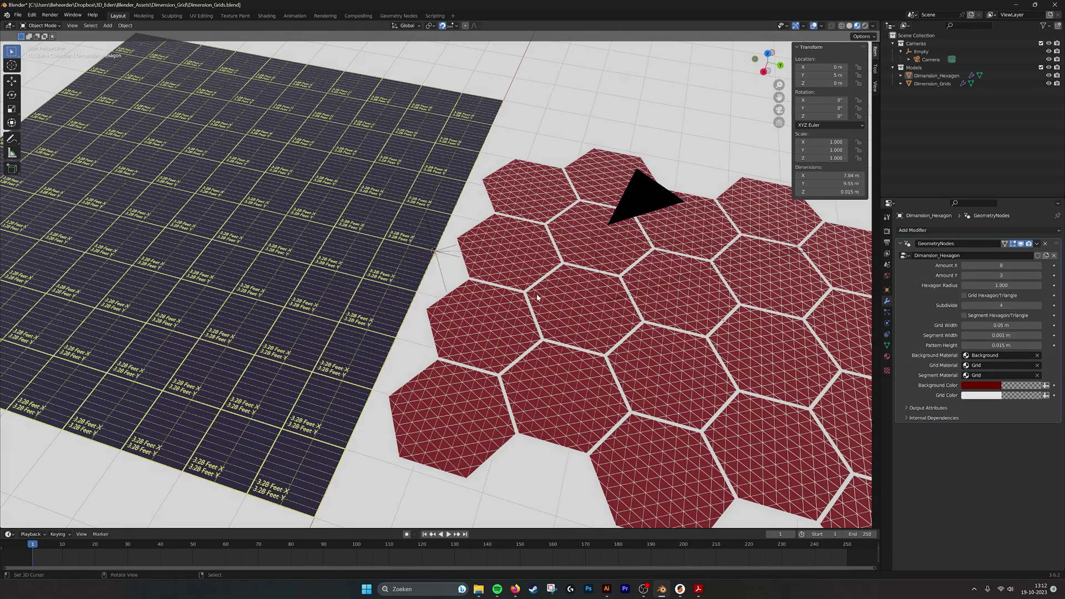